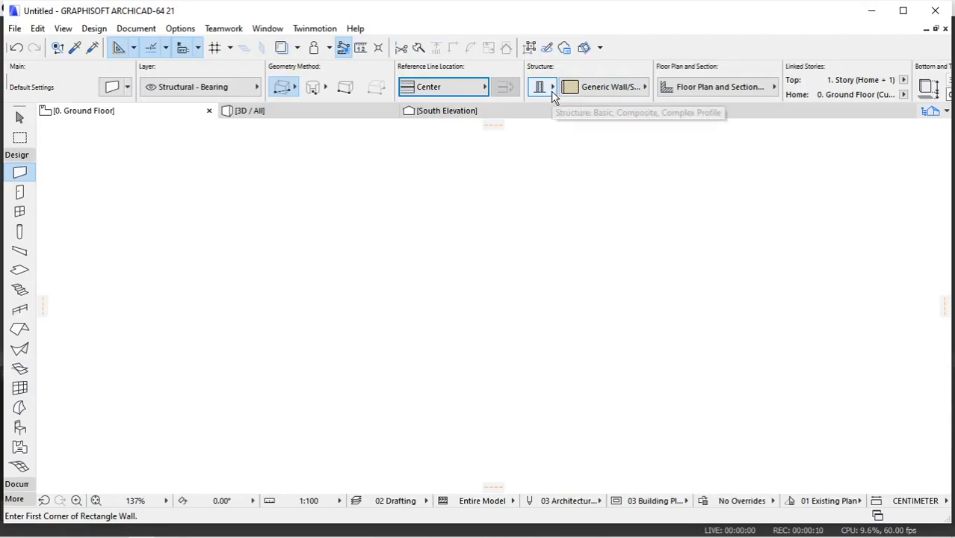
Draw a closed 300 by 300 cm rectangle of walls on the ground floor using the Brick Double structure
left_click(577, 90)
left_click(712, 226)
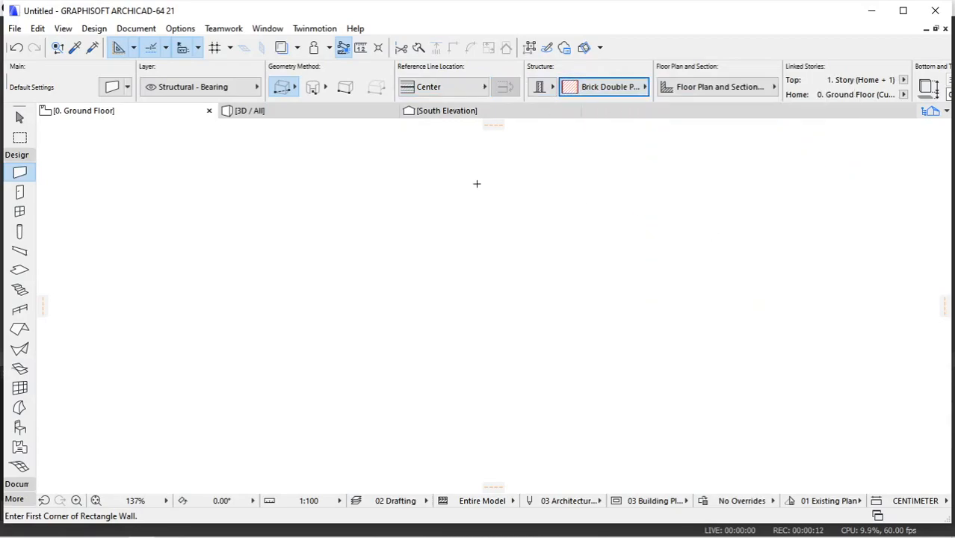
left_click(310, 233)
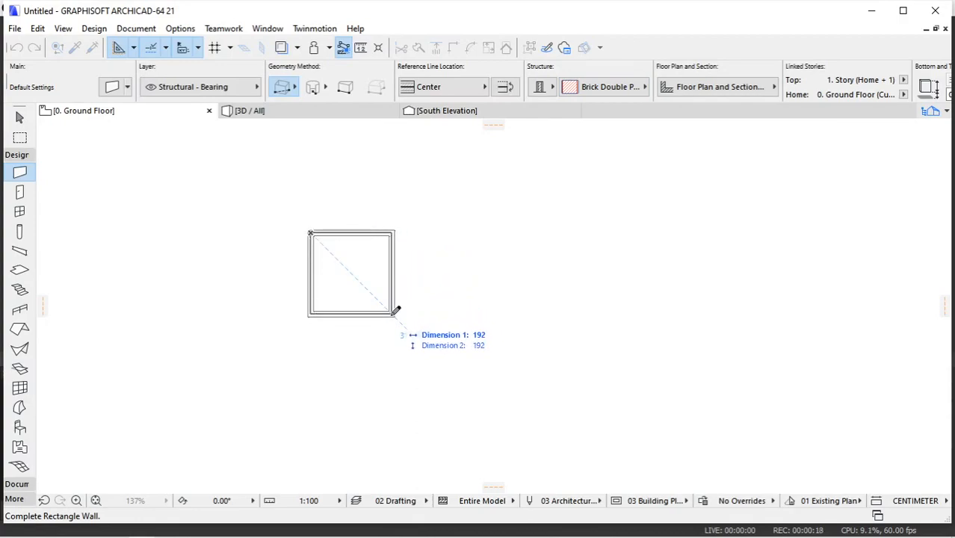
type("300")
key("Tab")
type("300")
key("Return")
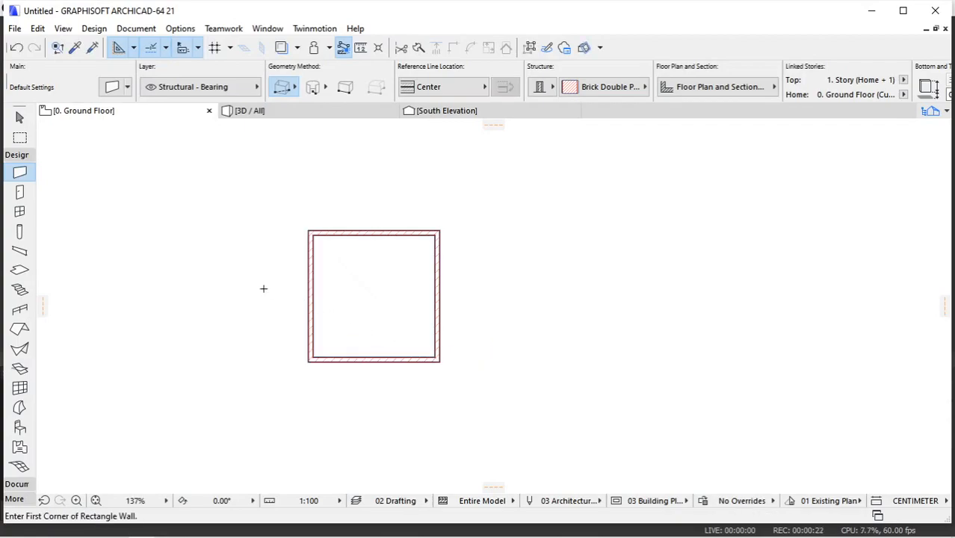
scroll(264, 289, "up", 3)
middle_click_drag(398, 288, 450, 273)
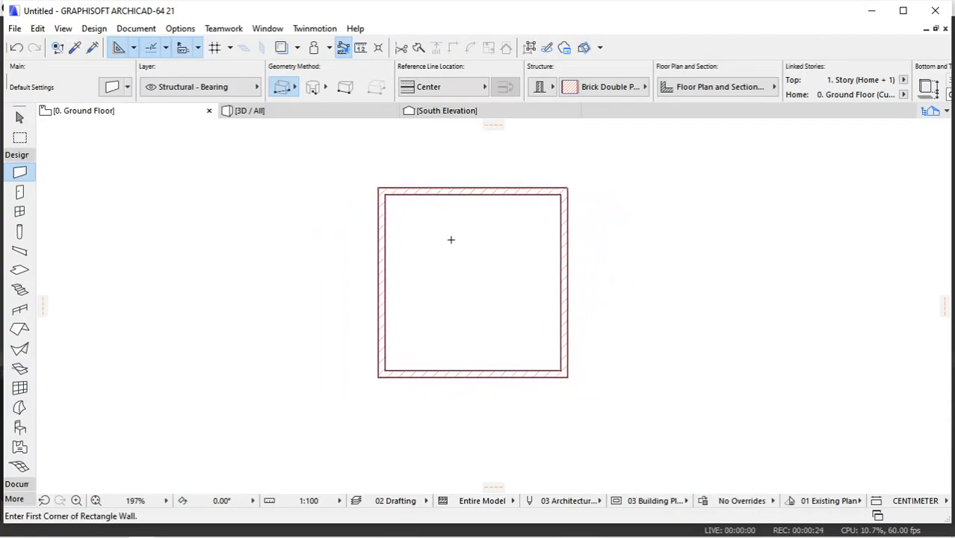
scroll(450, 240, "up", 1)
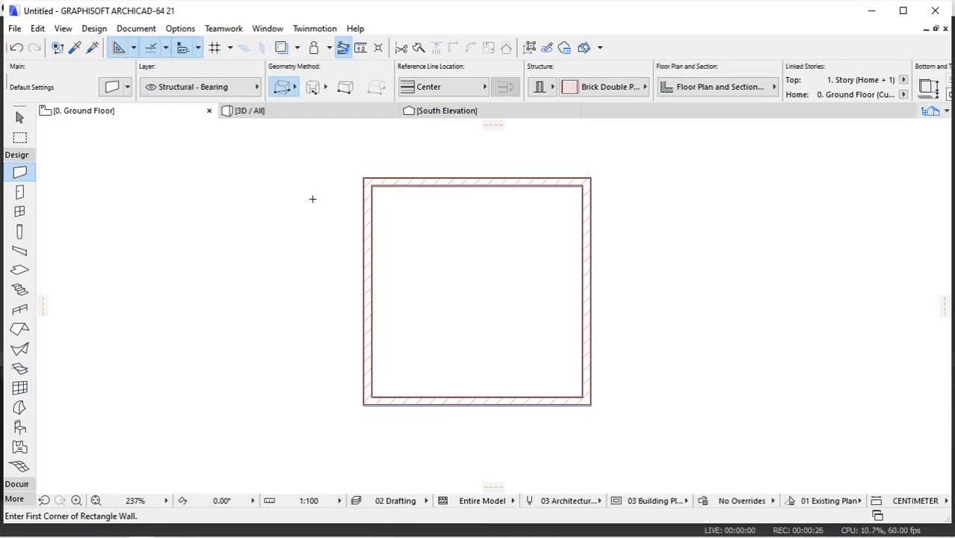
Create a fill type named PAS. PONDASI BATU KALI by duplicating the River Rock fill
left_click(178, 30)
mouse_move(224, 47)
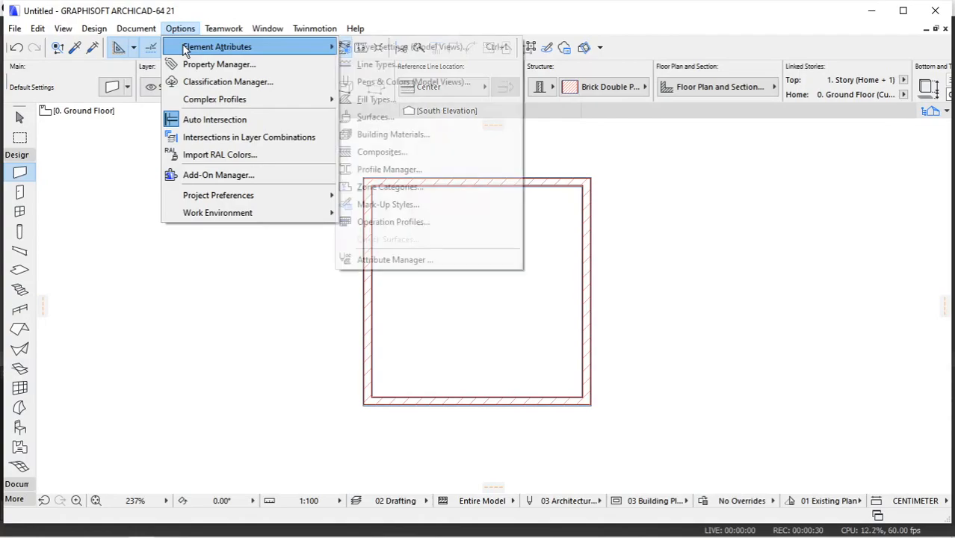
left_click(394, 100)
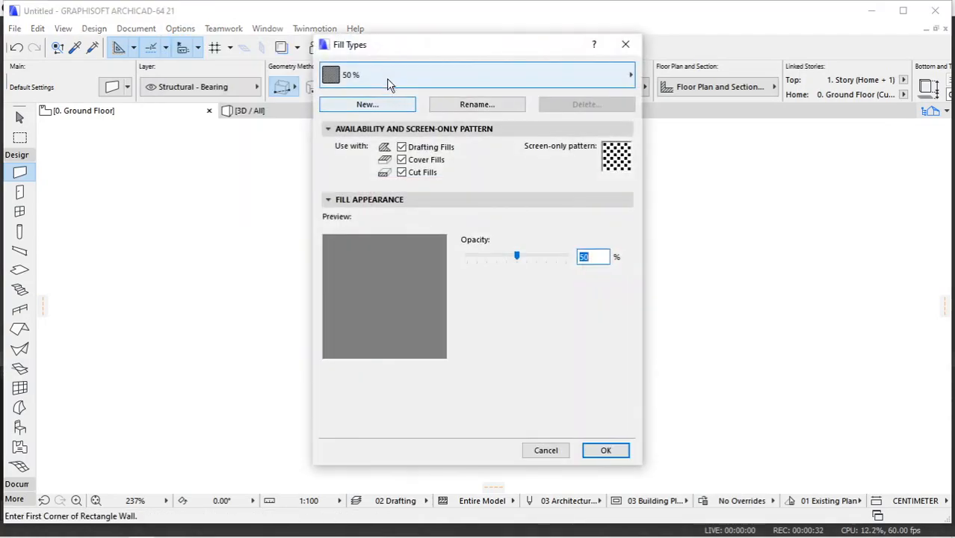
left_click(385, 75)
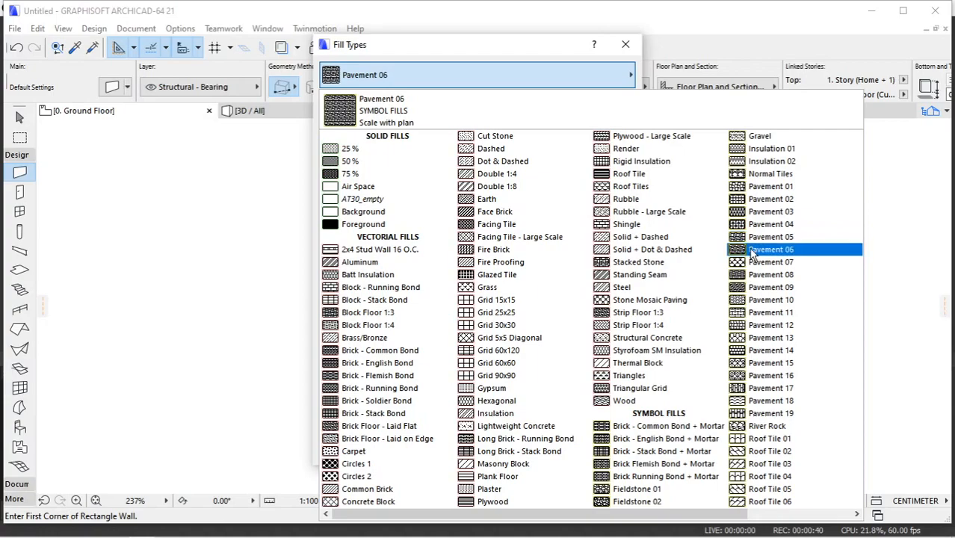
left_click(766, 426)
left_click(367, 103)
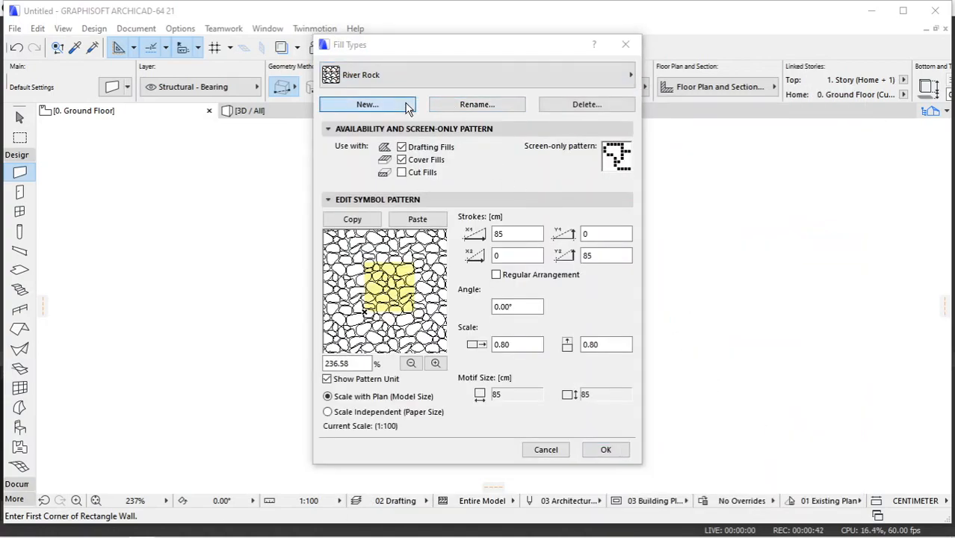
type("PAS. PONDASI BATU KALI")
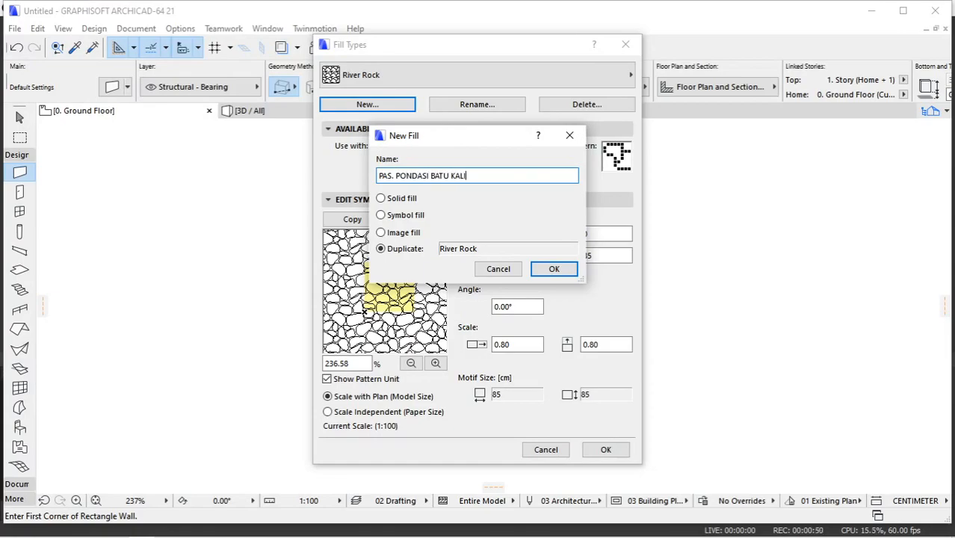
left_click(553, 269)
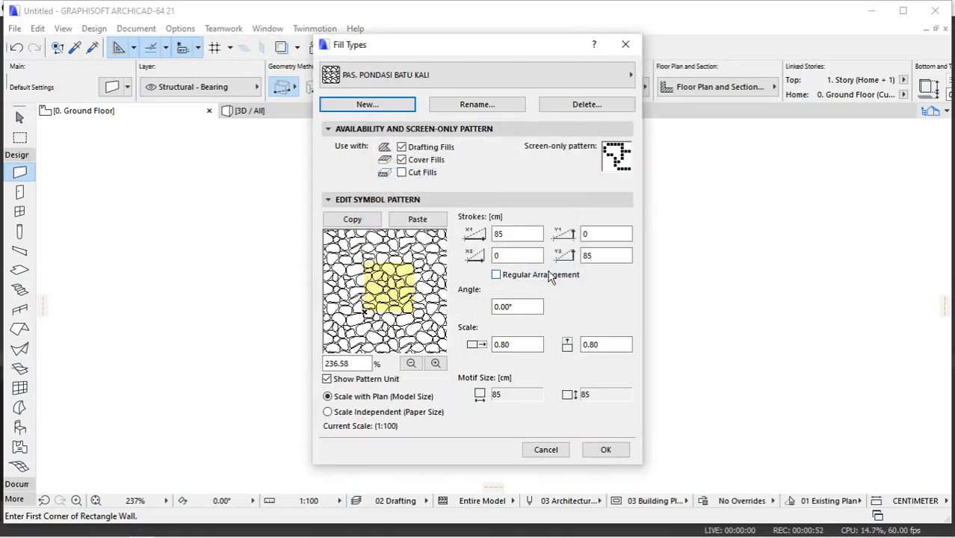
left_click(602, 450)
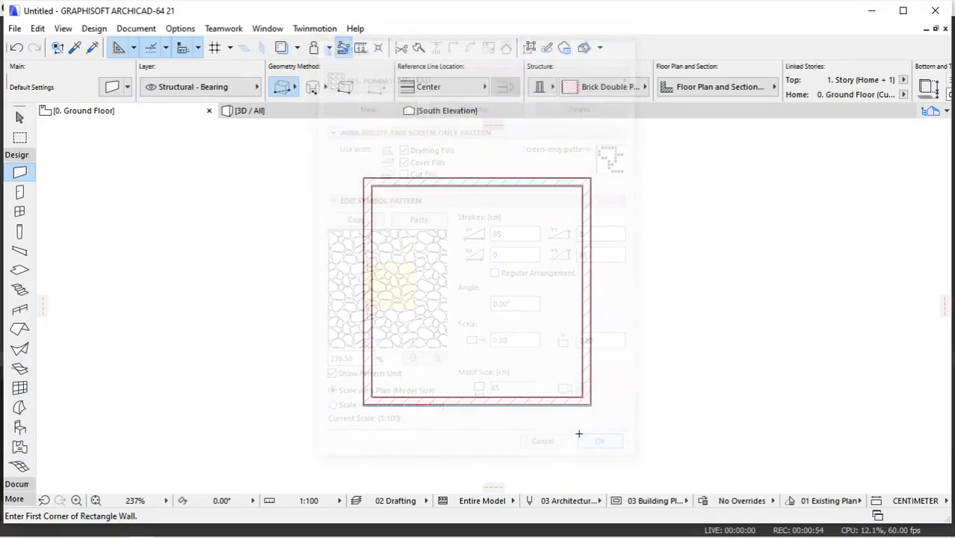
Create a surface named PAS. PONDASI BATU KALI by duplicating Stonework - 12
left_click(181, 28)
mouse_move(196, 46)
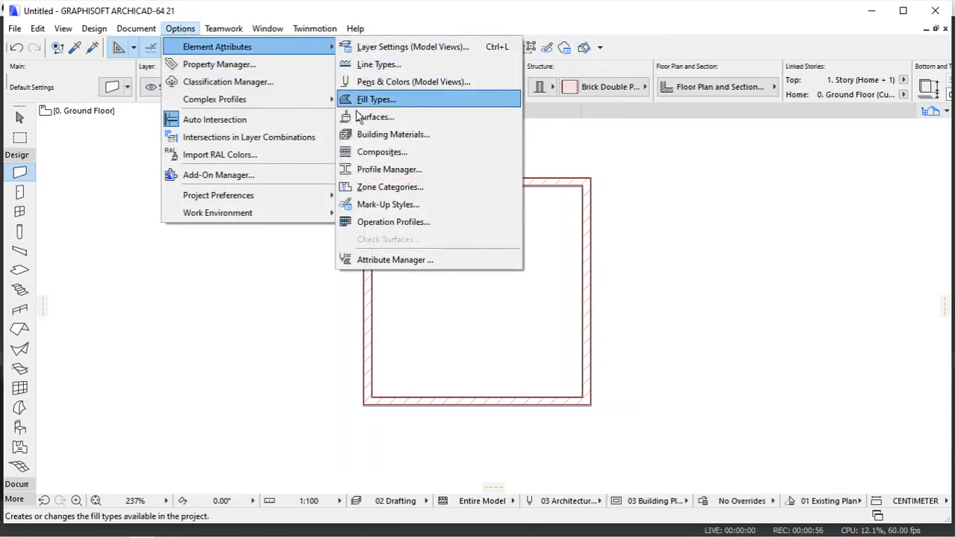
left_click(361, 120)
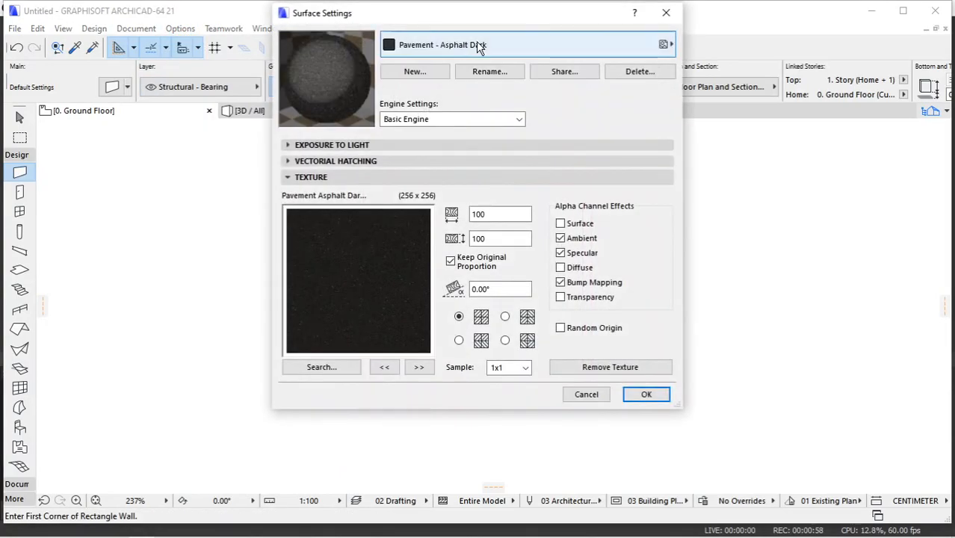
left_click(478, 44)
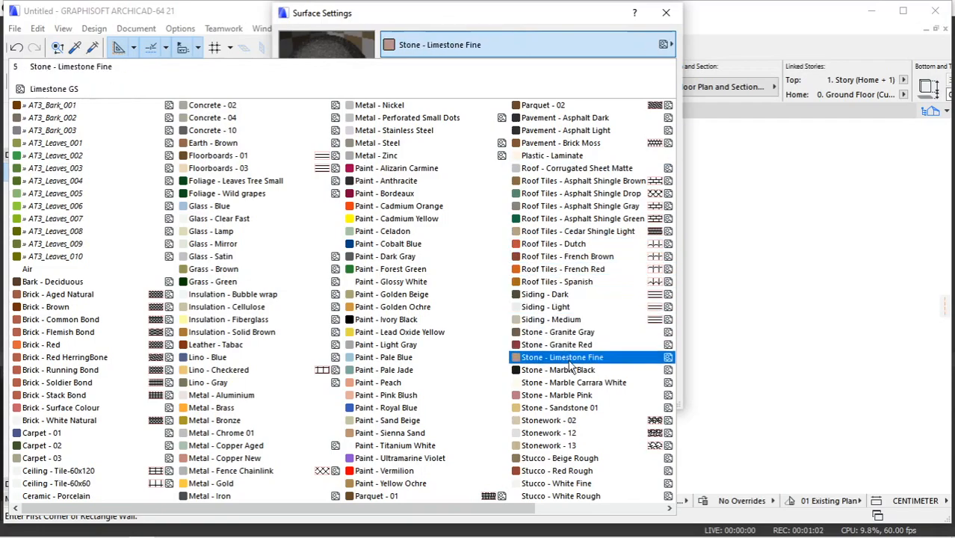
left_click(564, 435)
left_click(415, 73)
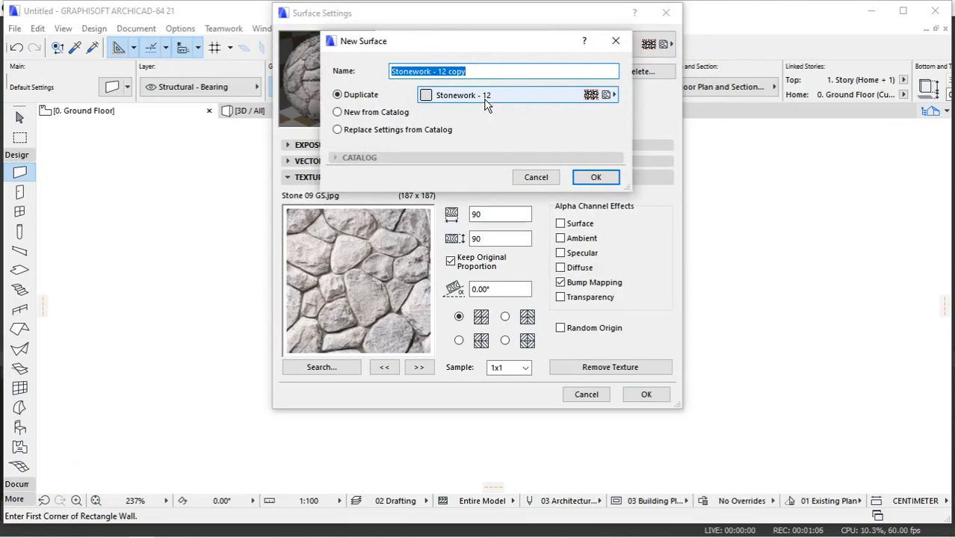
type("PAS. PONDASI BATU KALI")
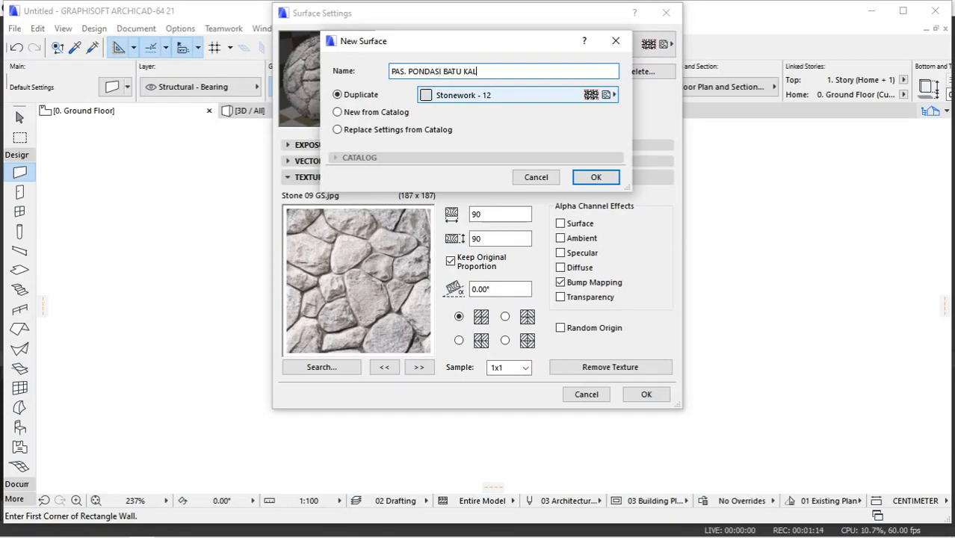
left_click(590, 178)
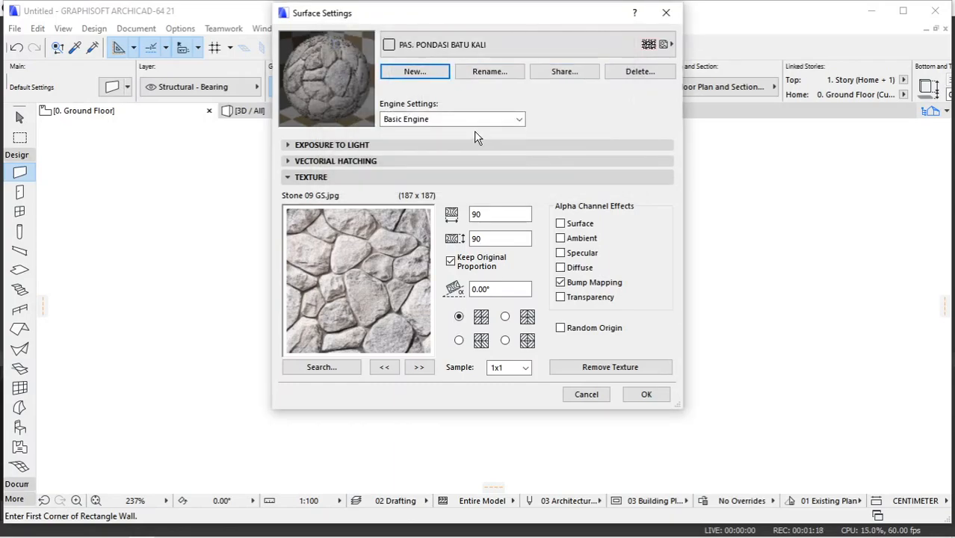
Assign the PAS. PONDASI BATU KALI fill as the new surface's vectorial hatching and save the surface
left_click(396, 163)
left_click(464, 187)
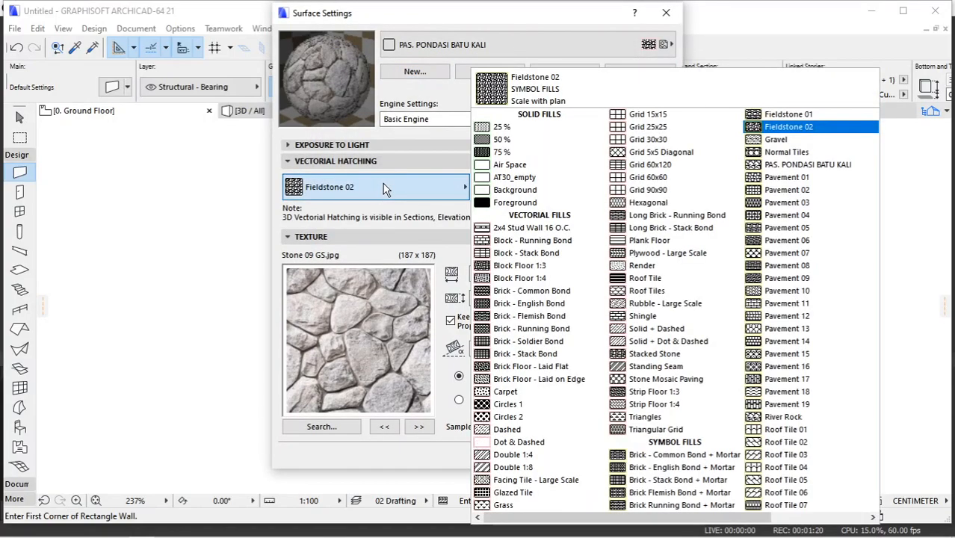
left_click(807, 164)
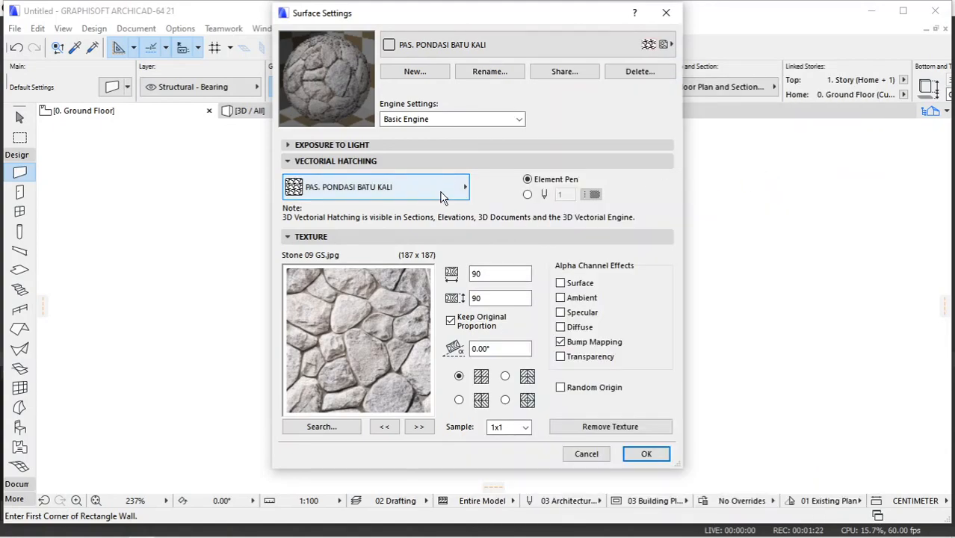
left_click(647, 455)
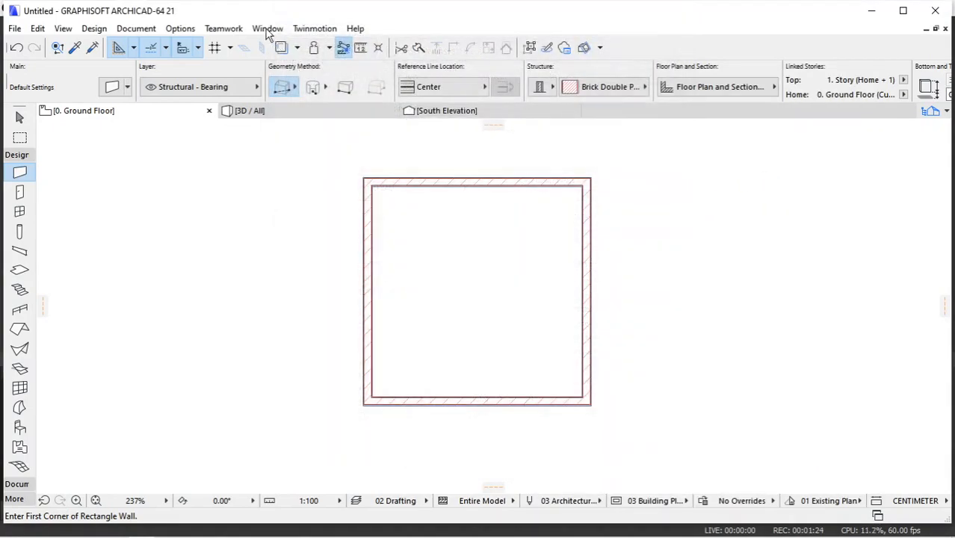
Create a new, non-duplicated building material named PAS. PONDASI BATU KALI
left_click(181, 30)
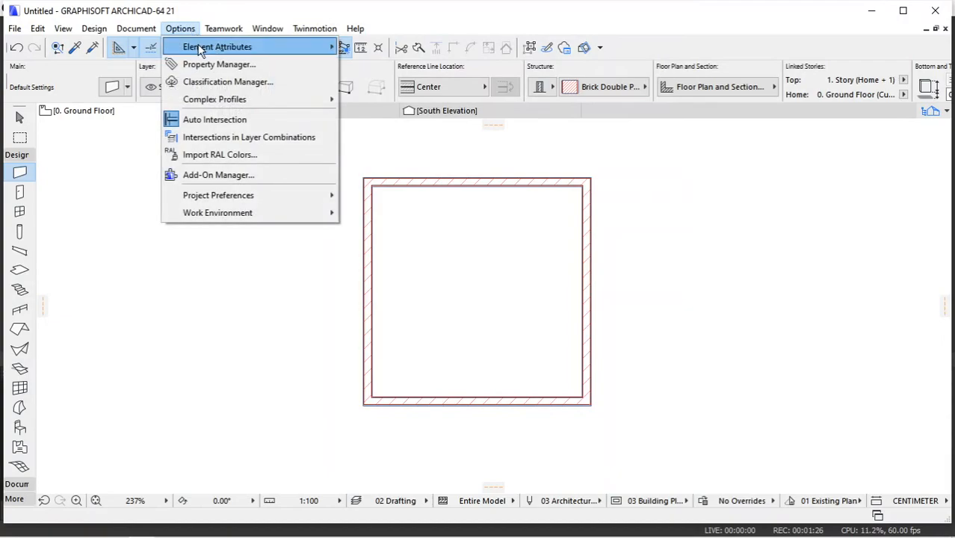
mouse_move(203, 47)
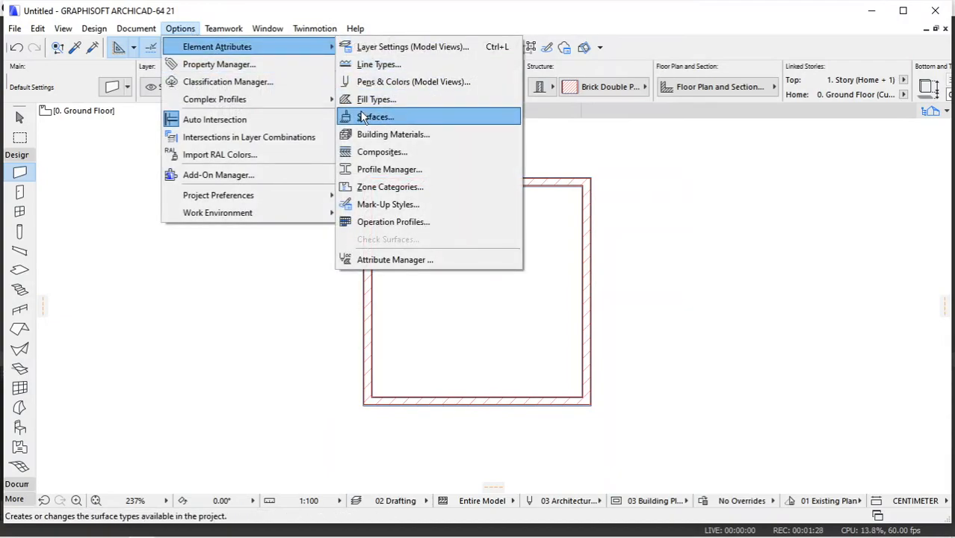
left_click(362, 135)
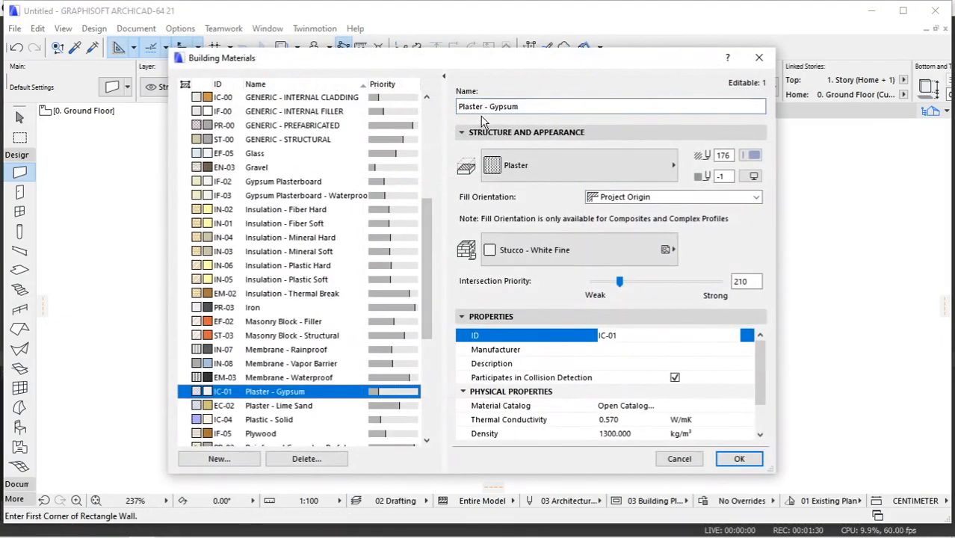
left_click(219, 459)
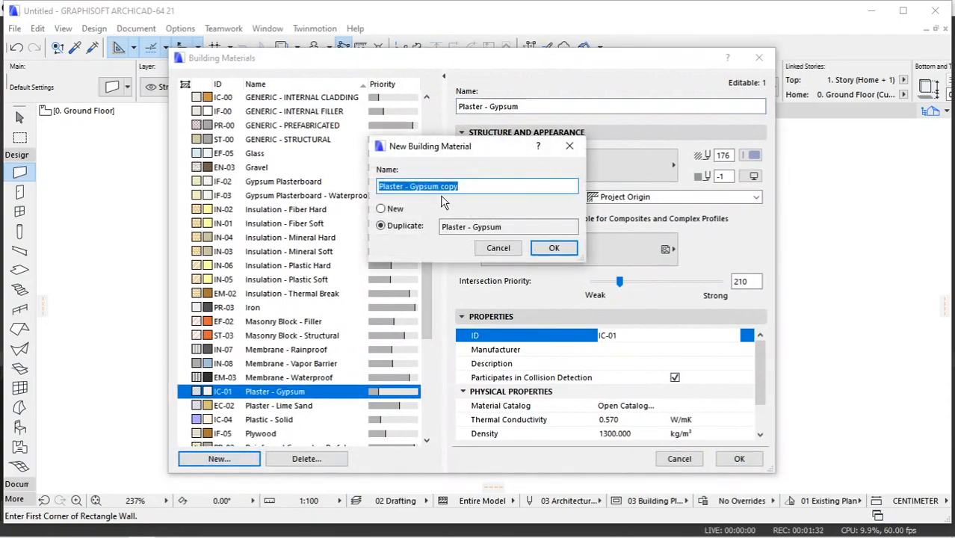
left_click(402, 211)
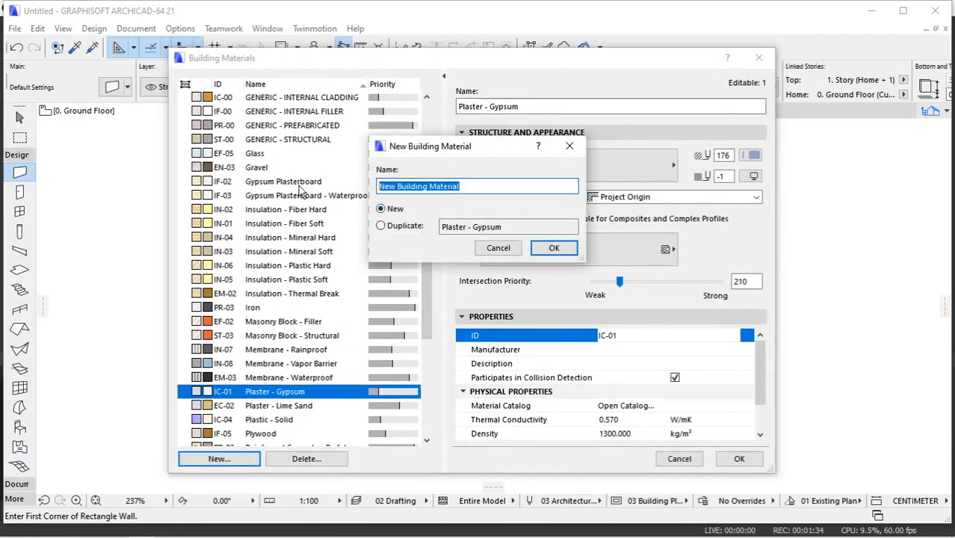
type("PAS. PONDASI BATU KALI")
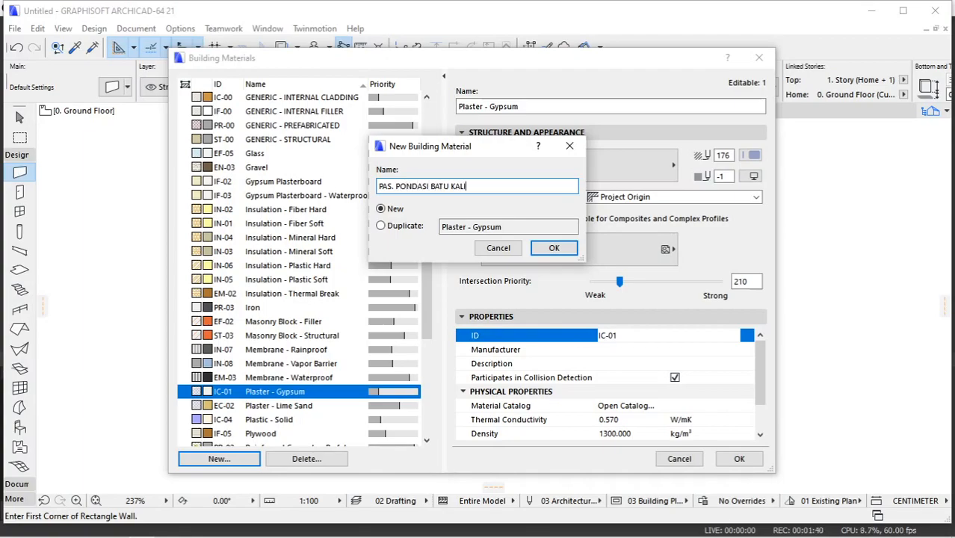
key("Return")
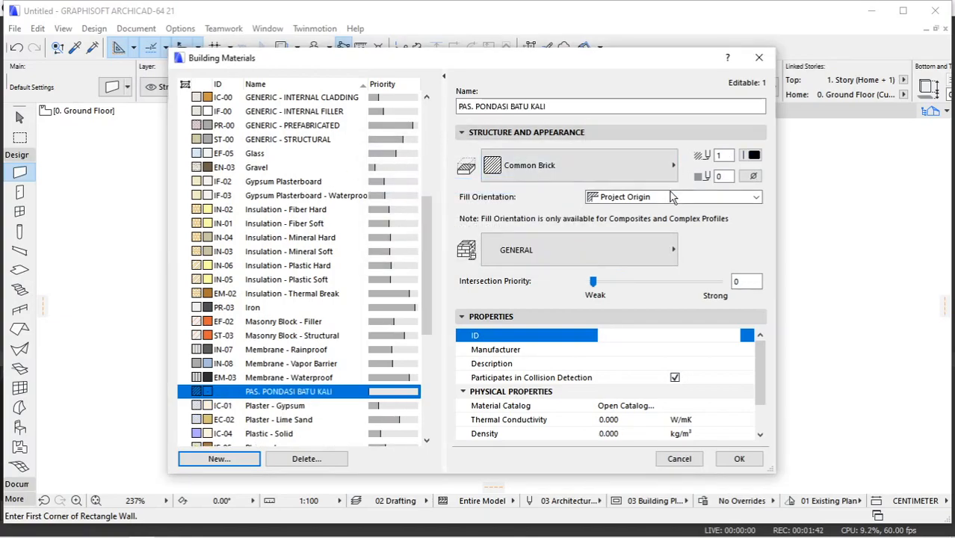
Set the new building material's cut fill pen to 62 and look through the available cut fills
left_click(754, 156)
left_click(527, 218)
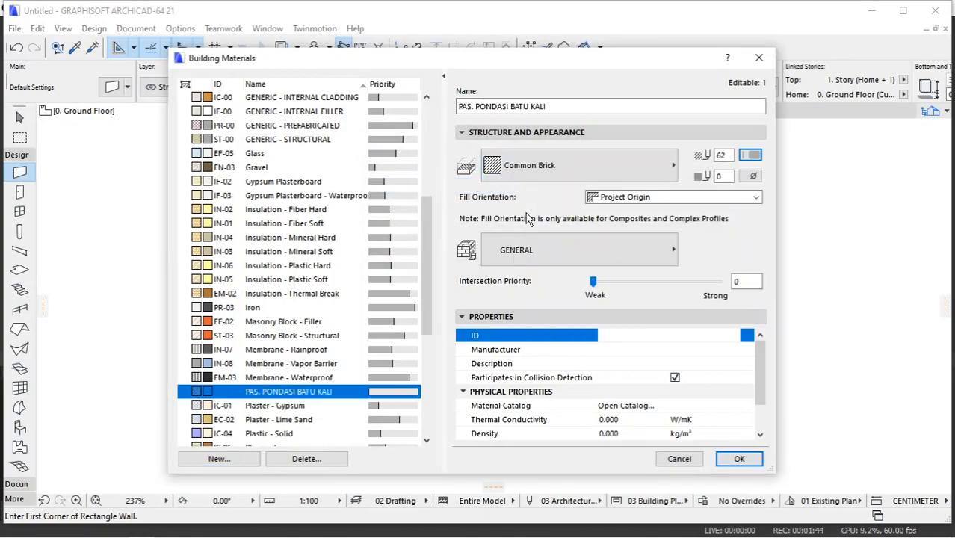
left_click(531, 174)
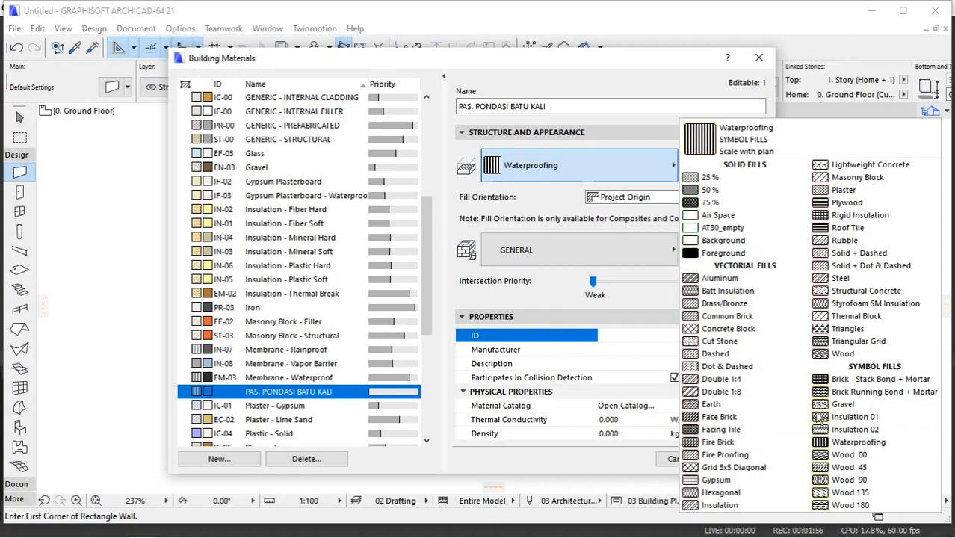
left_click(607, 66)
left_click(734, 457)
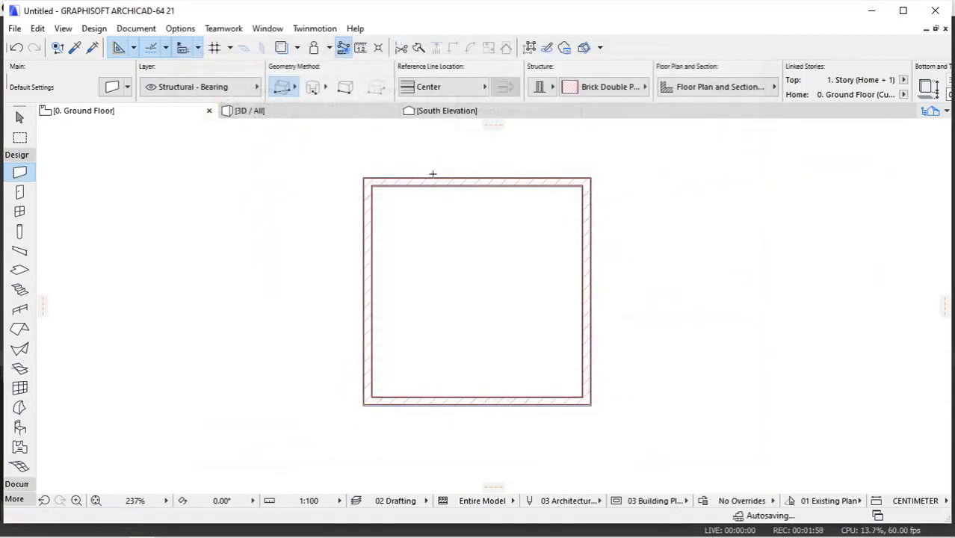
Make the PAS. PONDASI BATU KALI fill type available for Cut Fills
left_click(181, 27)
mouse_move(198, 48)
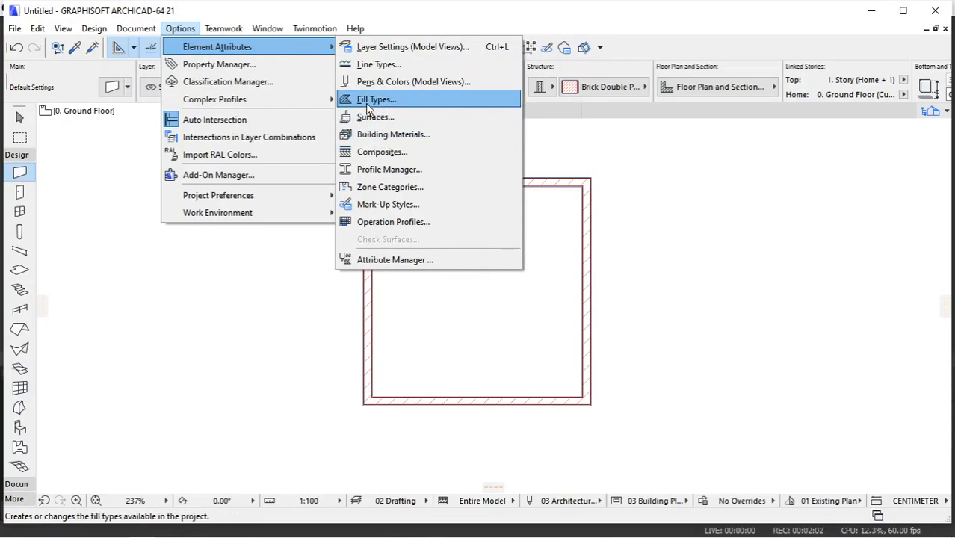
left_click(367, 99)
left_click(378, 77)
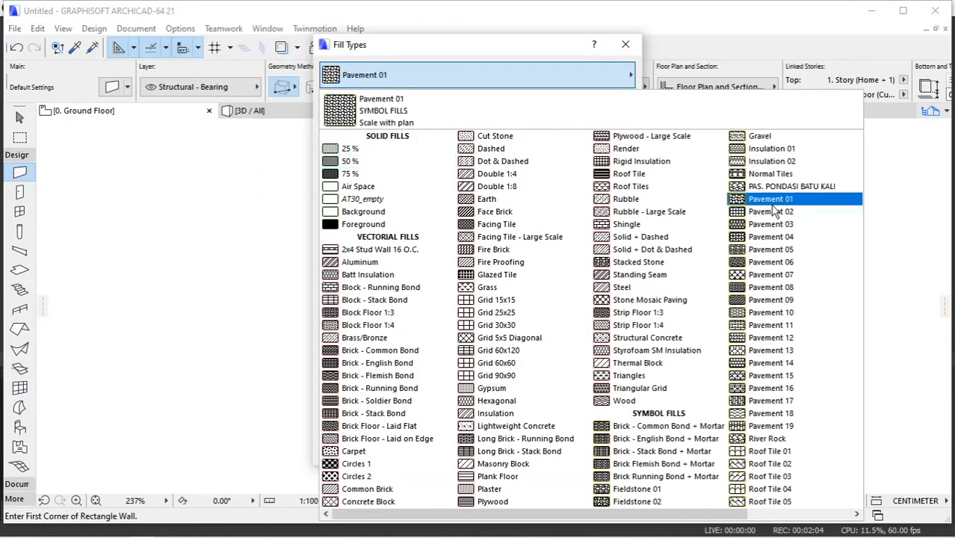
left_click(734, 187)
left_click(417, 171)
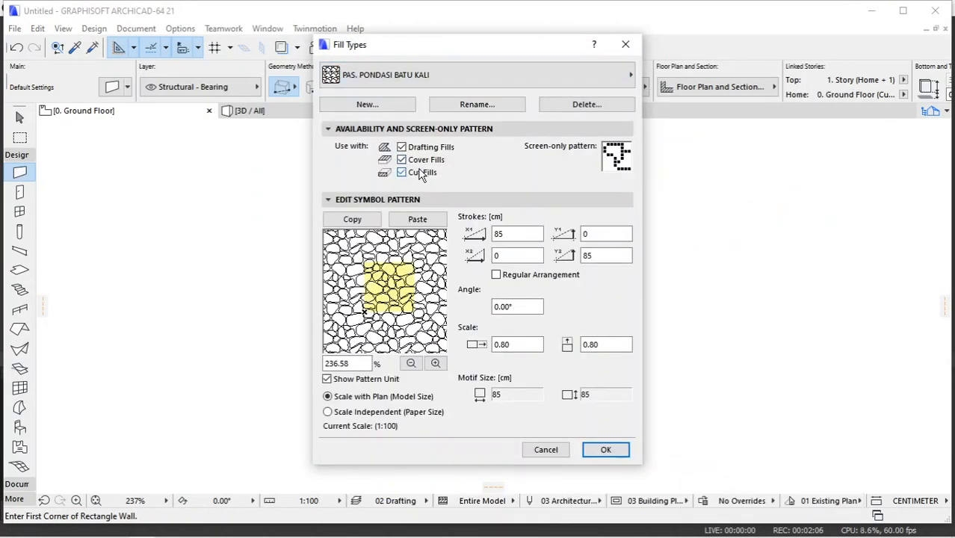
left_click(607, 448)
Assign the PAS. PONDASI BATU KALI symbol fill as the cut fill of the PAS. PONDASI BATU KALI building material
left_click(180, 29)
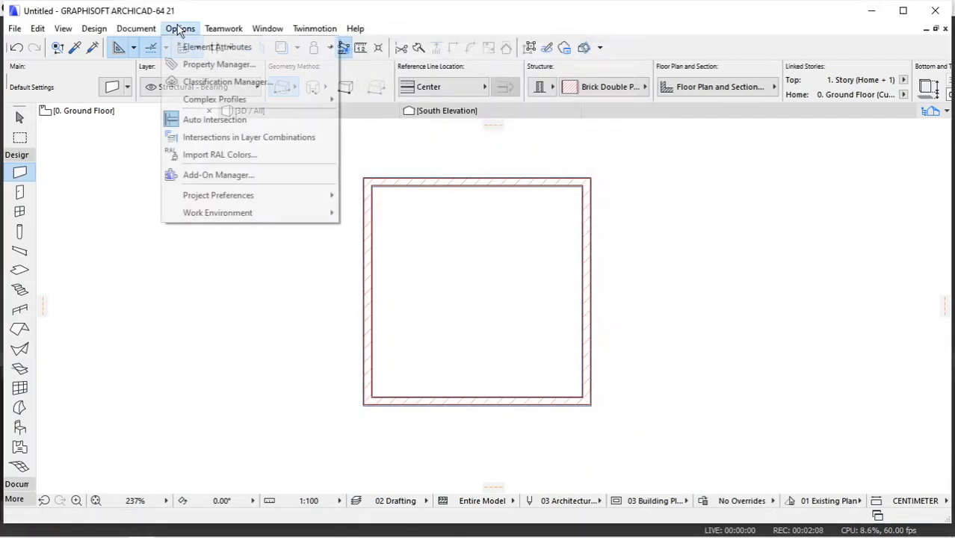
mouse_move(187, 47)
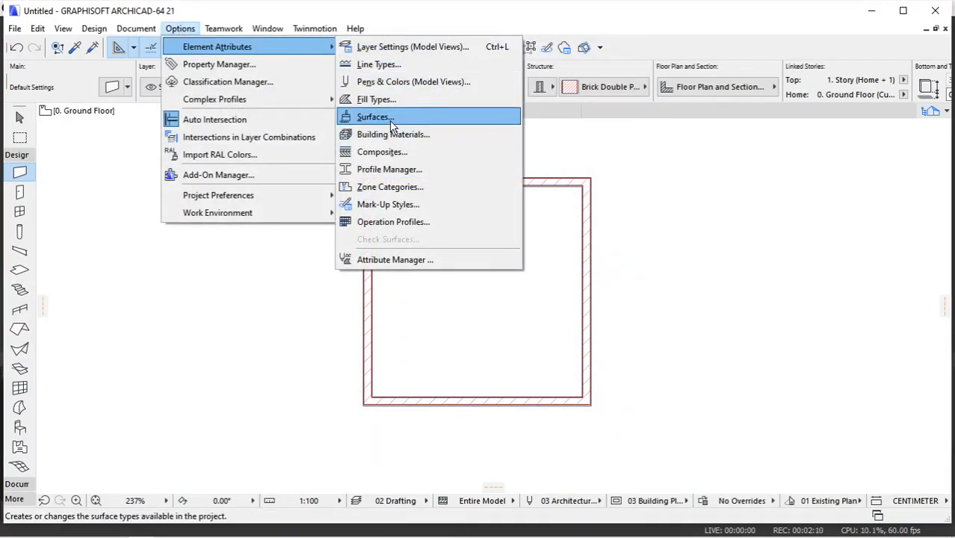
left_click(390, 135)
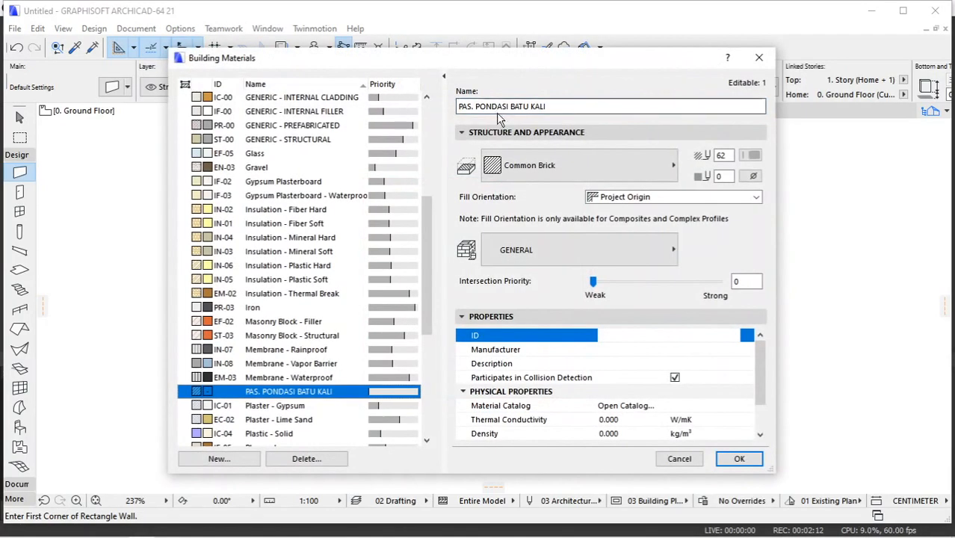
left_click(541, 170)
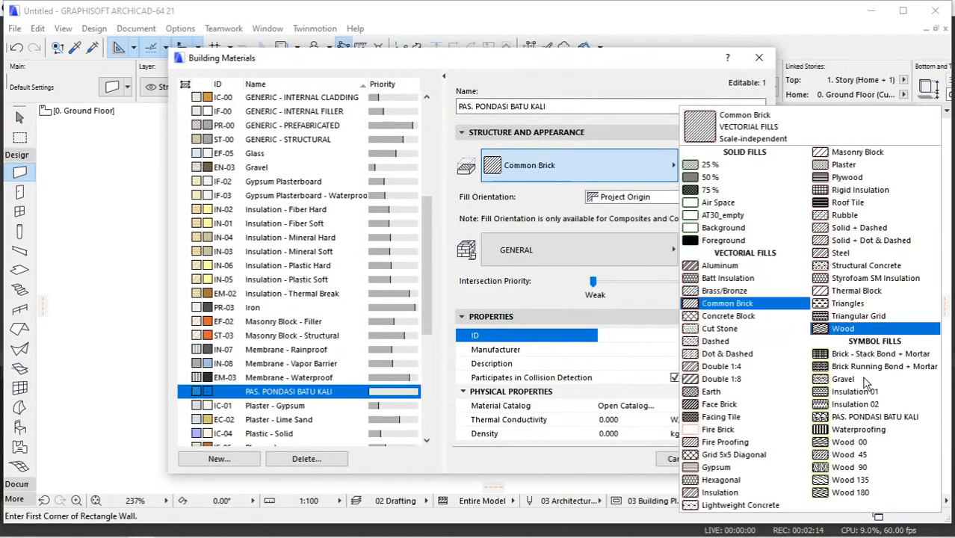
left_click(890, 418)
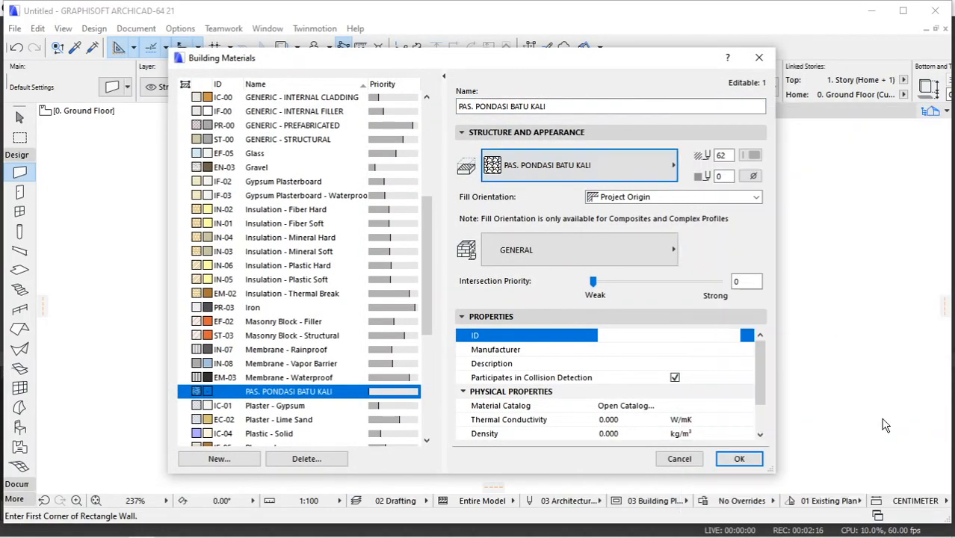
Give the building material the PAS. PONDASI BATU KALI surface and the ID PBK, and save it
left_click(598, 251)
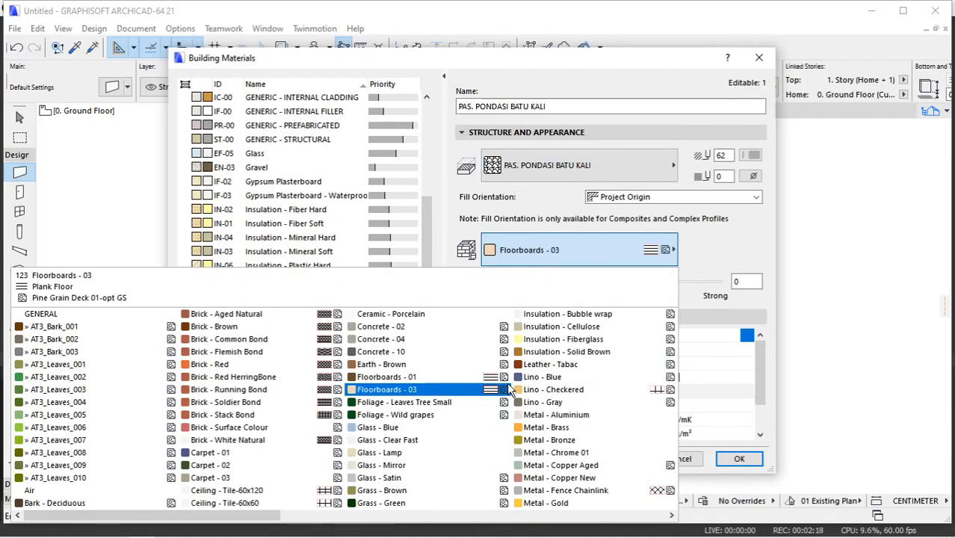
scroll(506, 390, "right", 5)
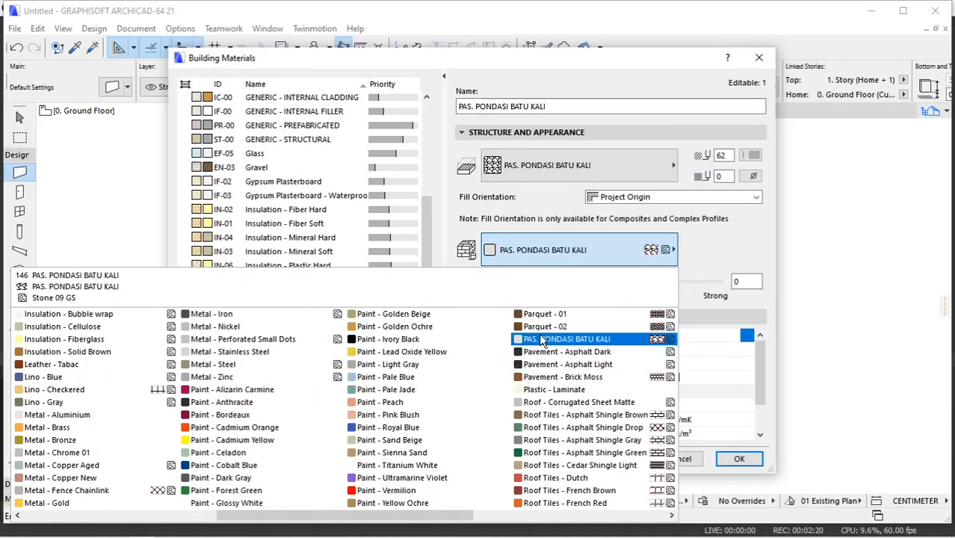
left_click(557, 277)
left_click(657, 339)
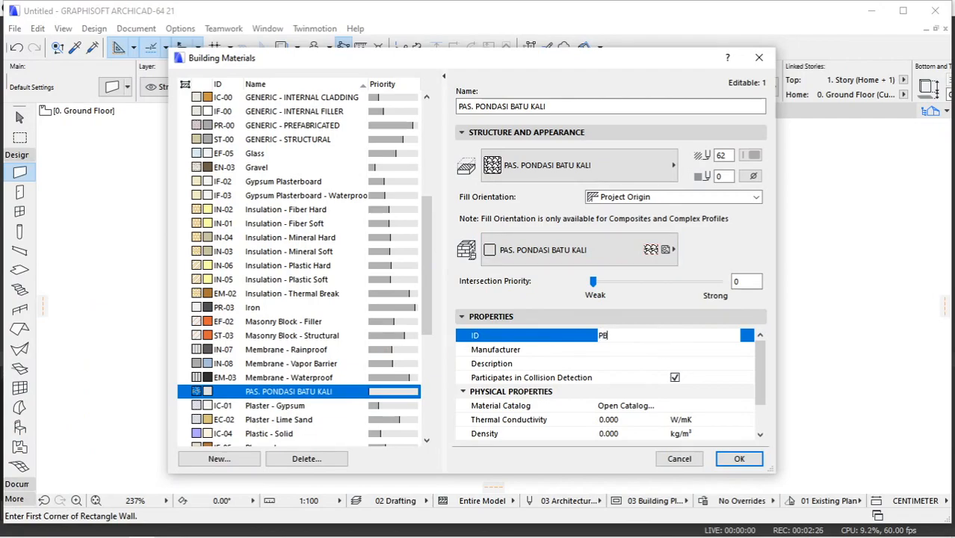
type("PBK")
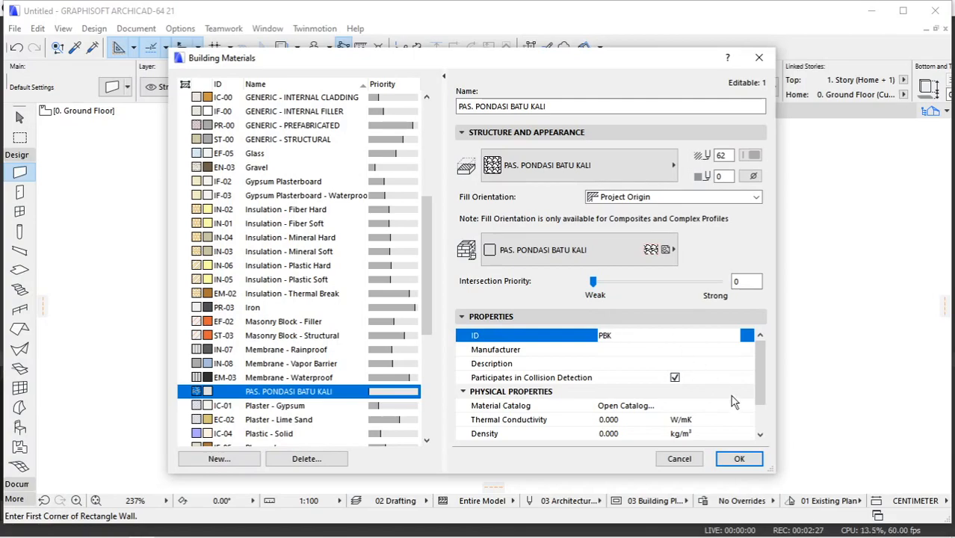
left_click(739, 459)
Create a new complex profile named PAS. PONDASI BATU KALI and make it usable with beams instead of walls
scroll(471, 247, "up", 1)
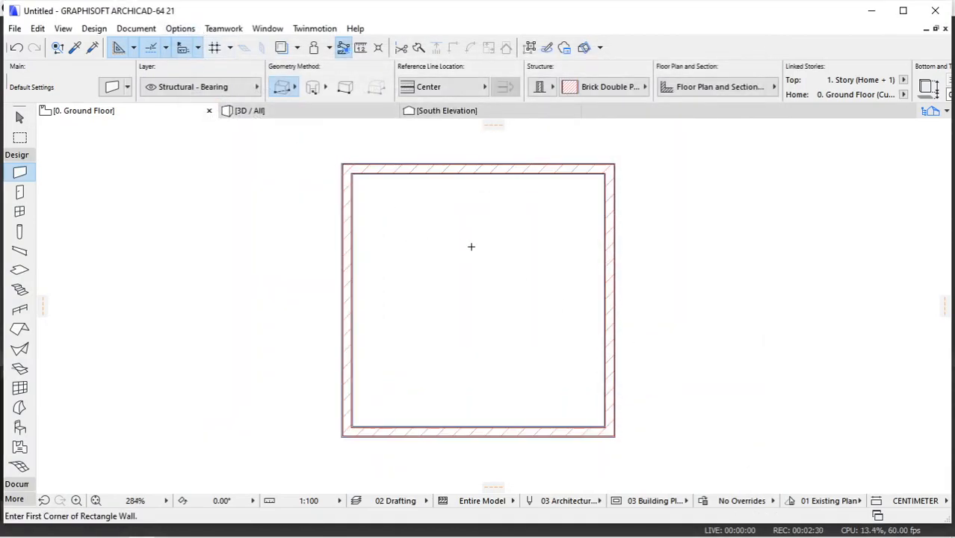
scroll(430, 209, "down", 2)
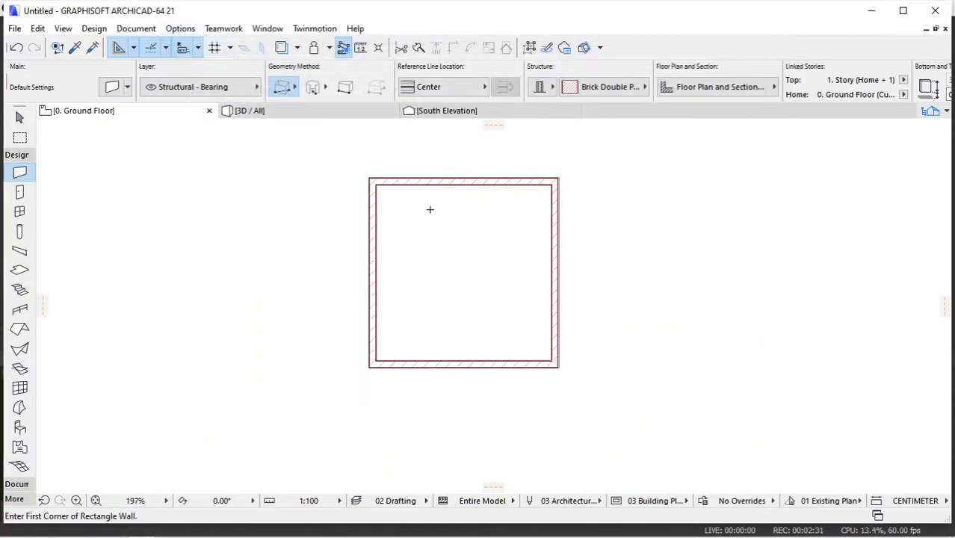
left_click(173, 31)
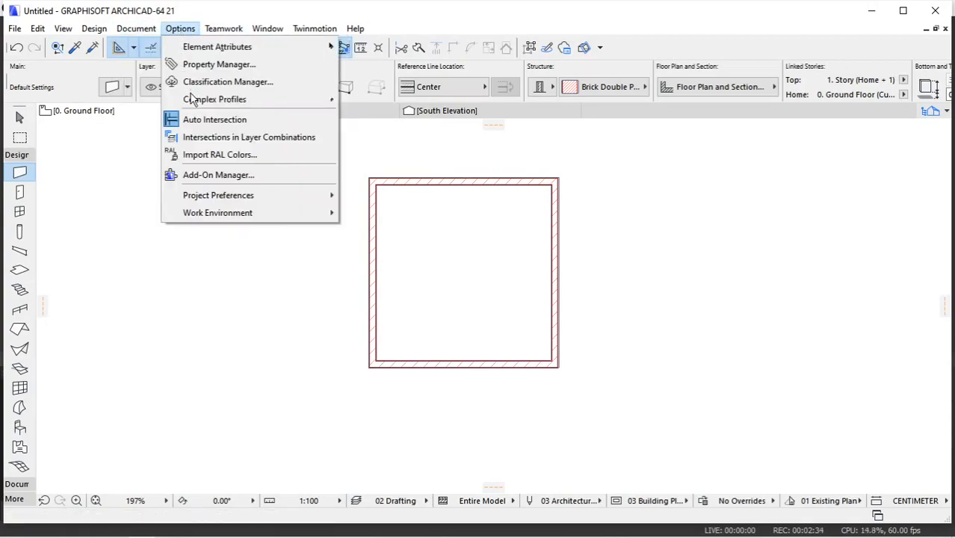
mouse_move(193, 99)
left_click(362, 99)
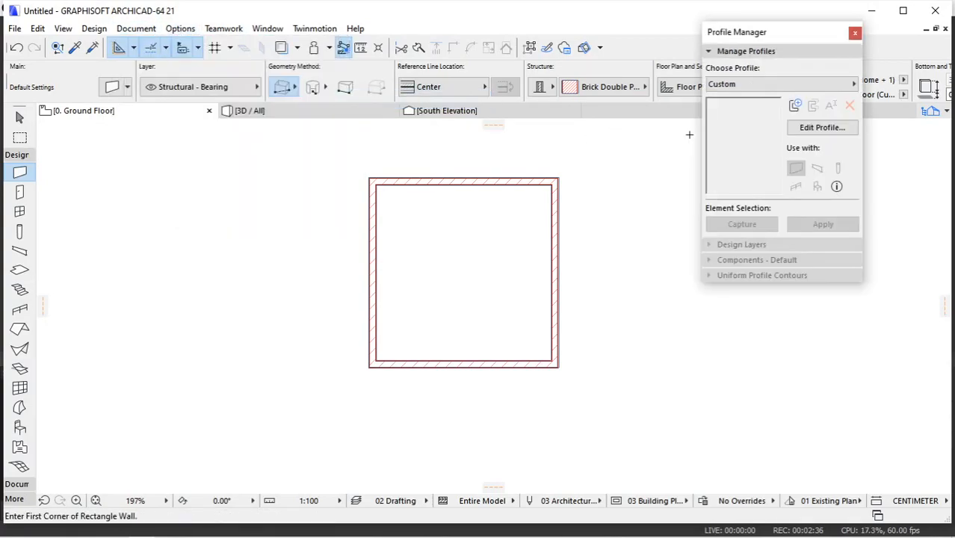
left_click(712, 84)
left_click(770, 86)
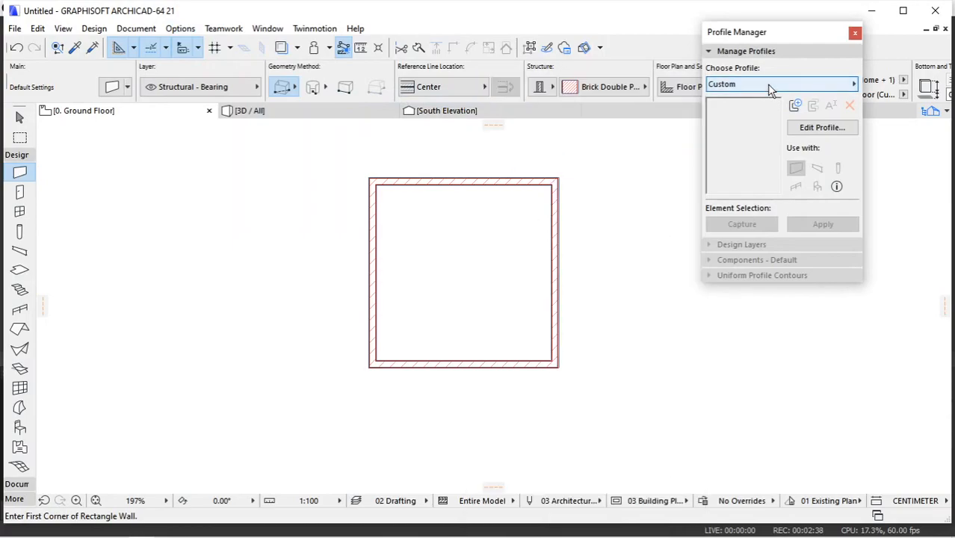
left_click(794, 107)
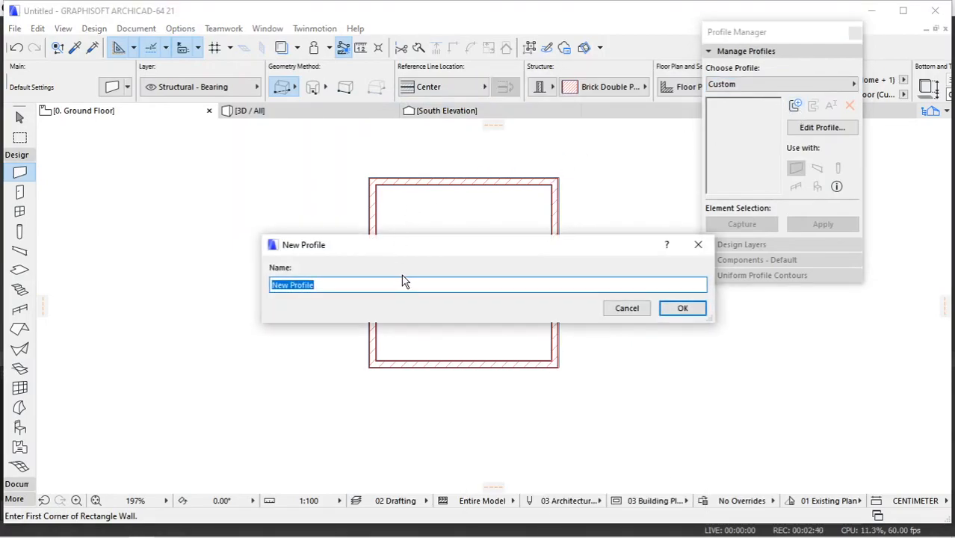
type("PAS. PONDASI BATU")
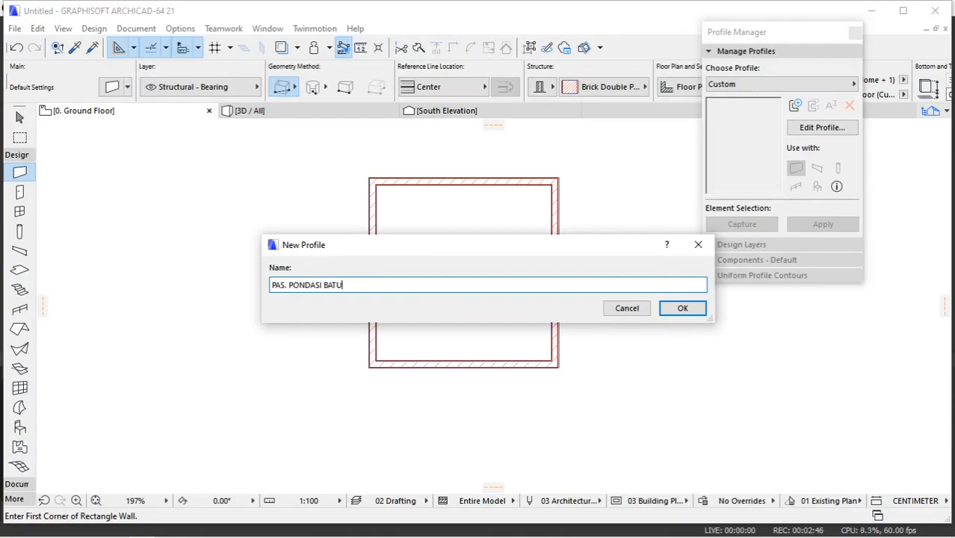
type("KALI")
left_click(675, 308)
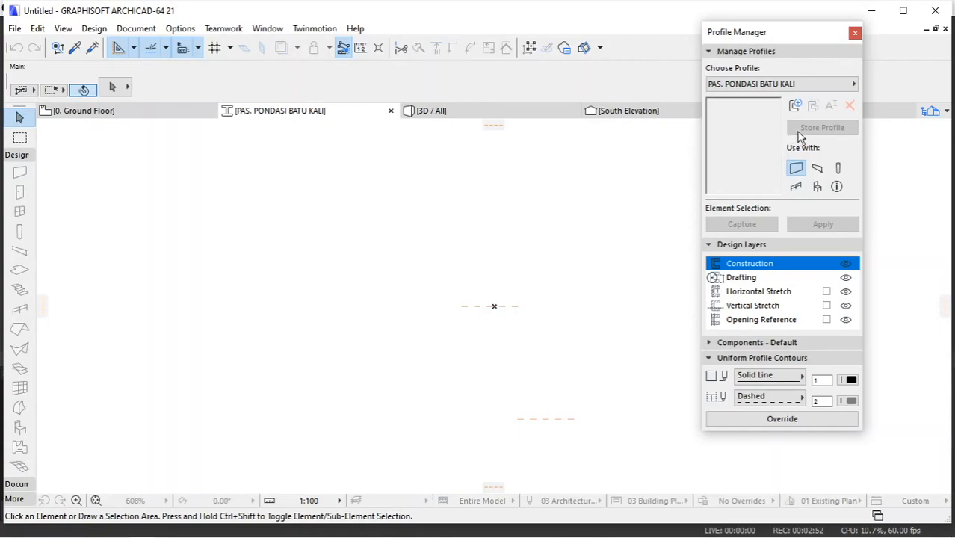
left_click(817, 171)
left_click(797, 169)
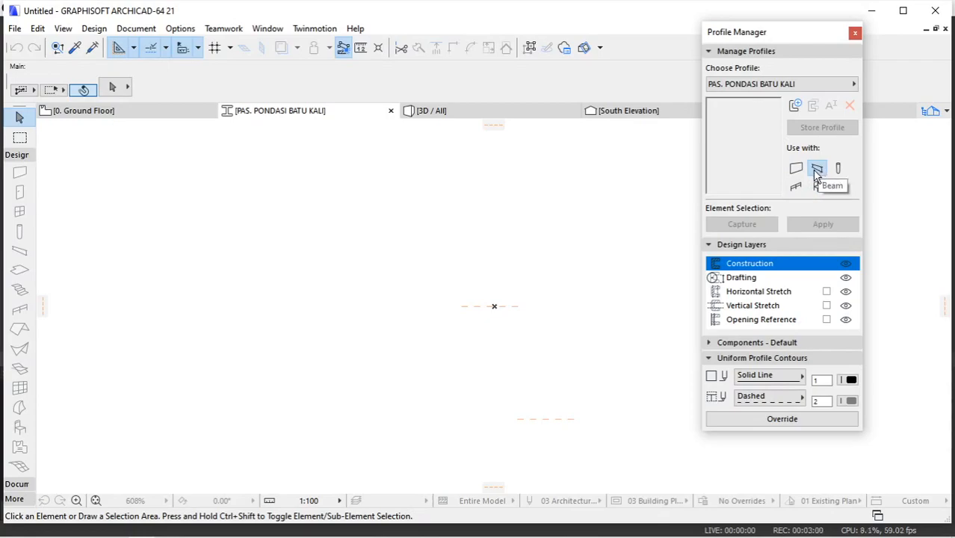
Set the Fill tool to the PBK PAS. PONDASI BATU KALI building material and remove all guide lines from the profile drawing
left_click(16, 155)
left_click(16, 169)
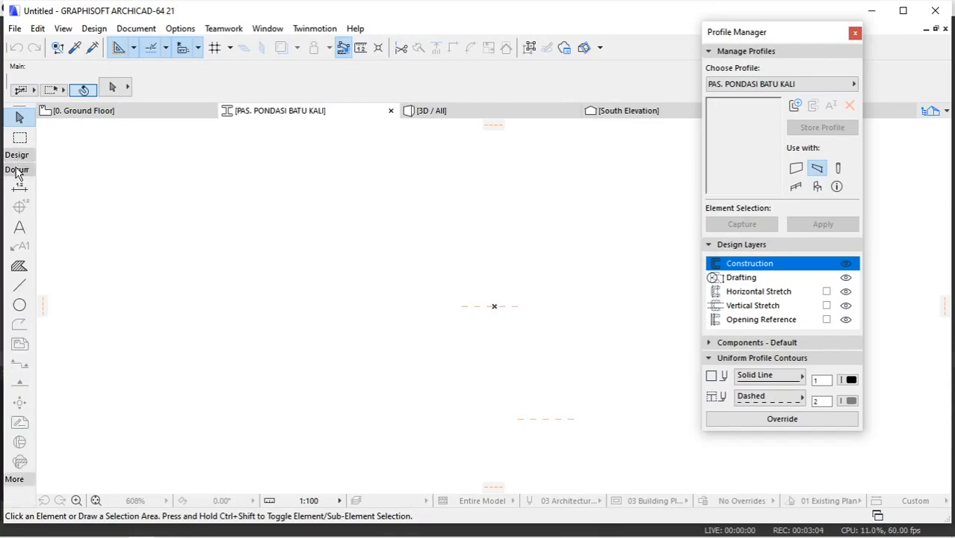
left_click(19, 267)
left_click(510, 87)
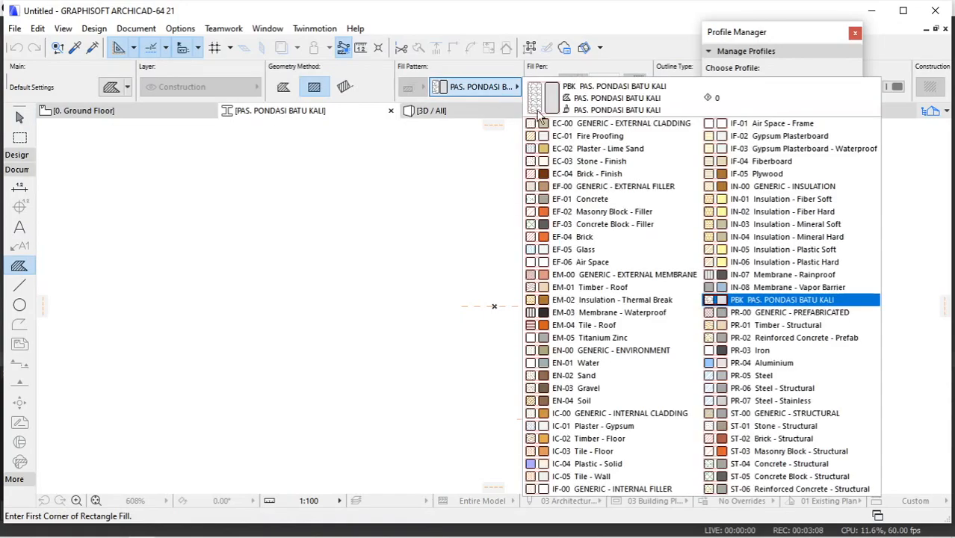
left_click(770, 302)
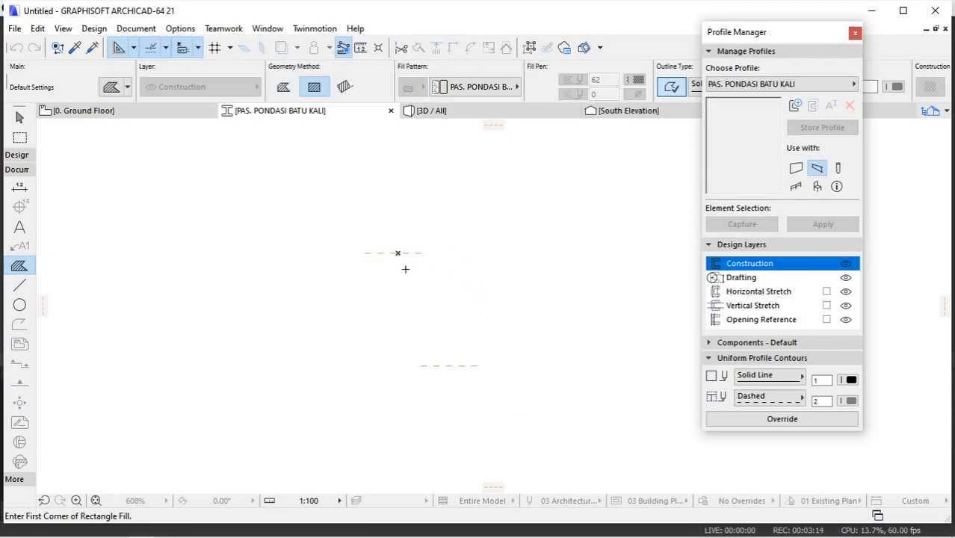
left_click(133, 47)
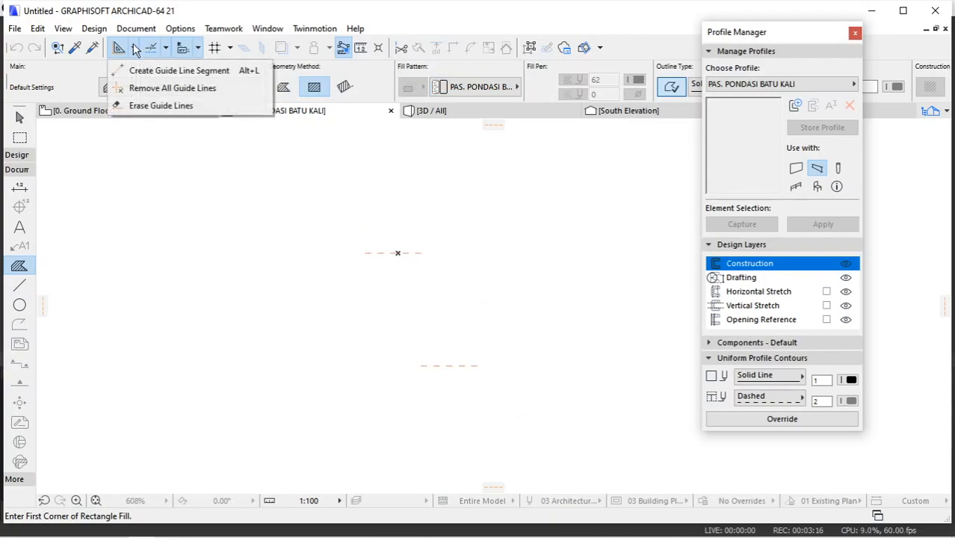
left_click(142, 88)
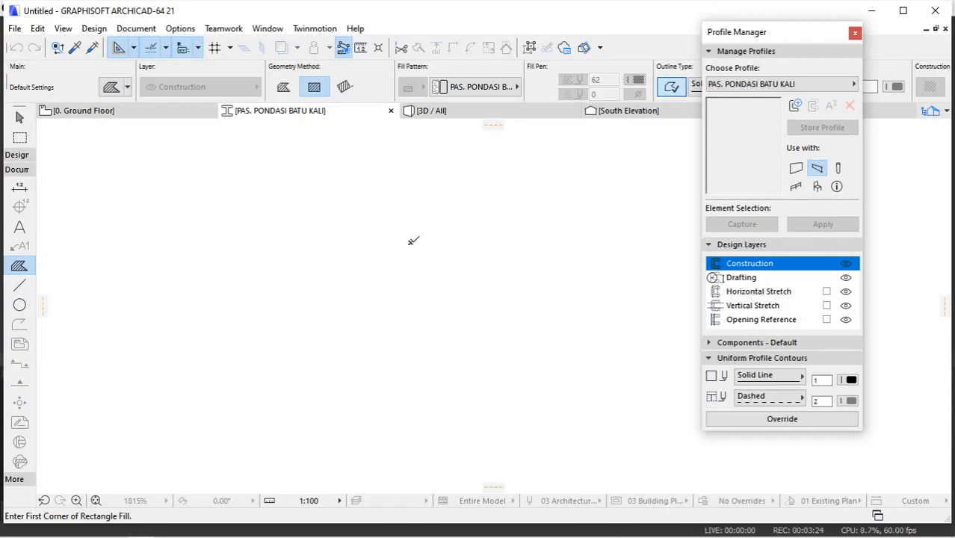
Draw a rectangular fill 25 cm wide and about 60 cm high, with its upper-left corner on the profile origin
left_click(410, 241)
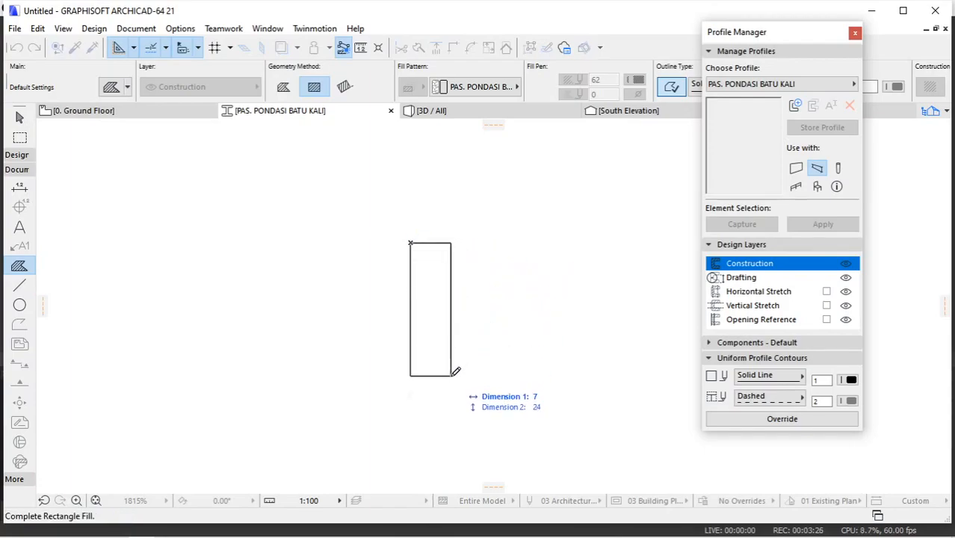
type("25")
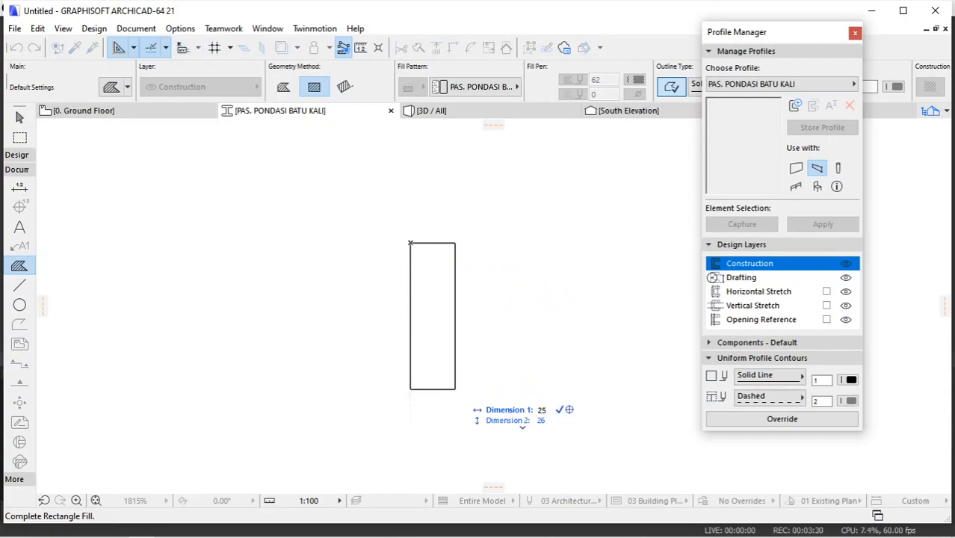
key("Tab")
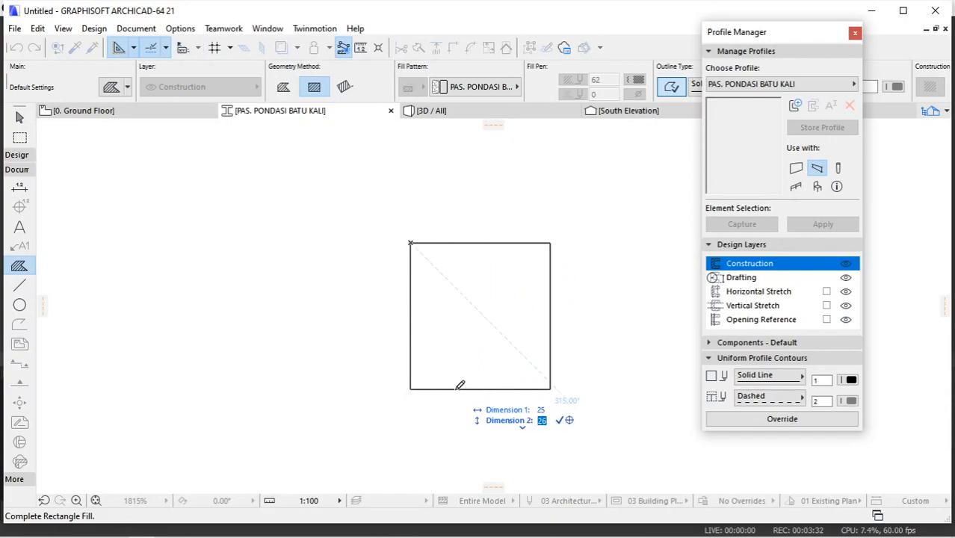
key("Return")
scroll(410, 243, "down", 2)
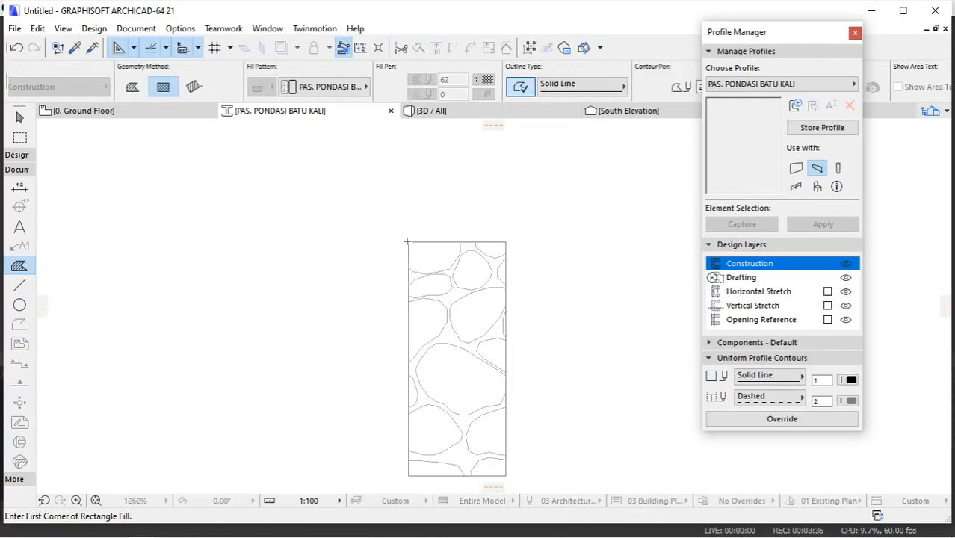
scroll(460, 313, "up", 1)
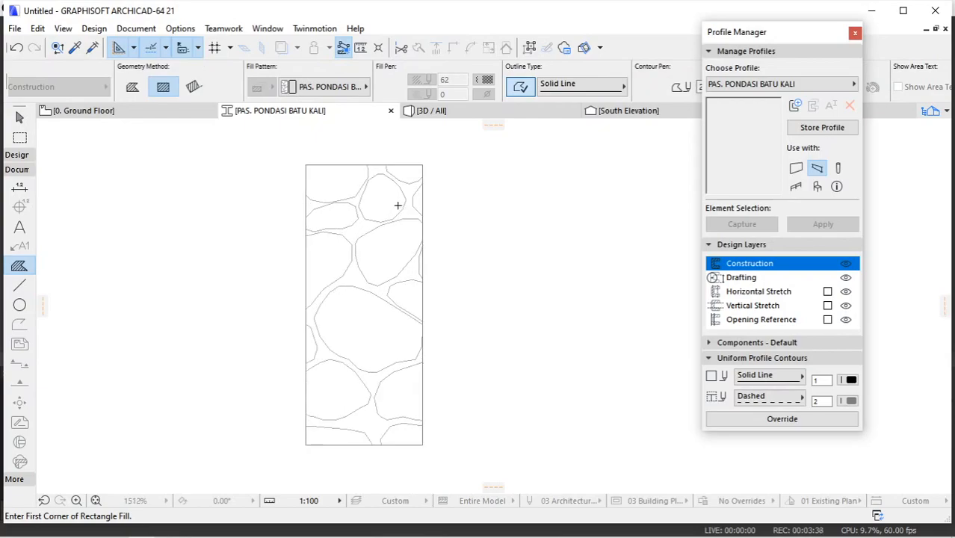
Draw a horizontal guide line segment 30 cm long rightwards from the midpoint of the fill's bottom edge
left_click(166, 46)
left_click(142, 69)
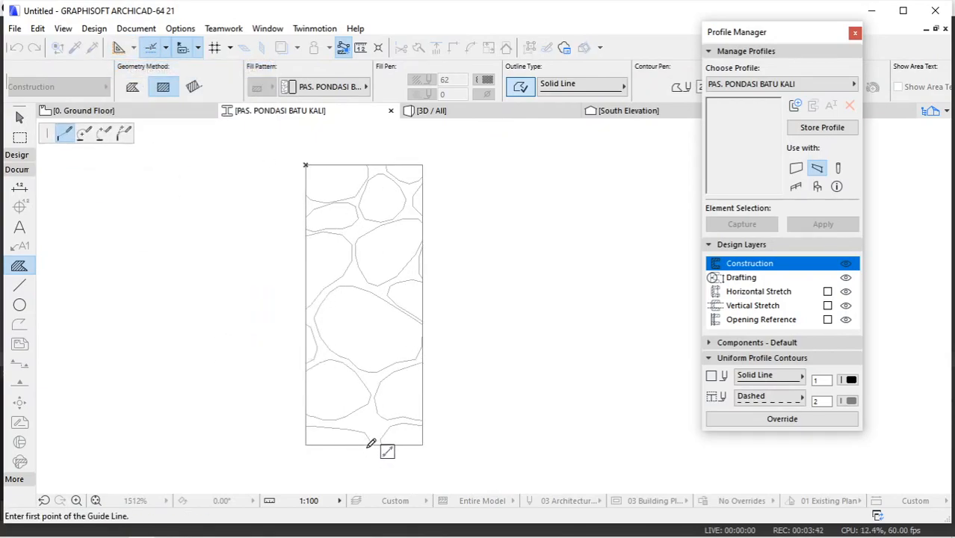
left_click(363, 444)
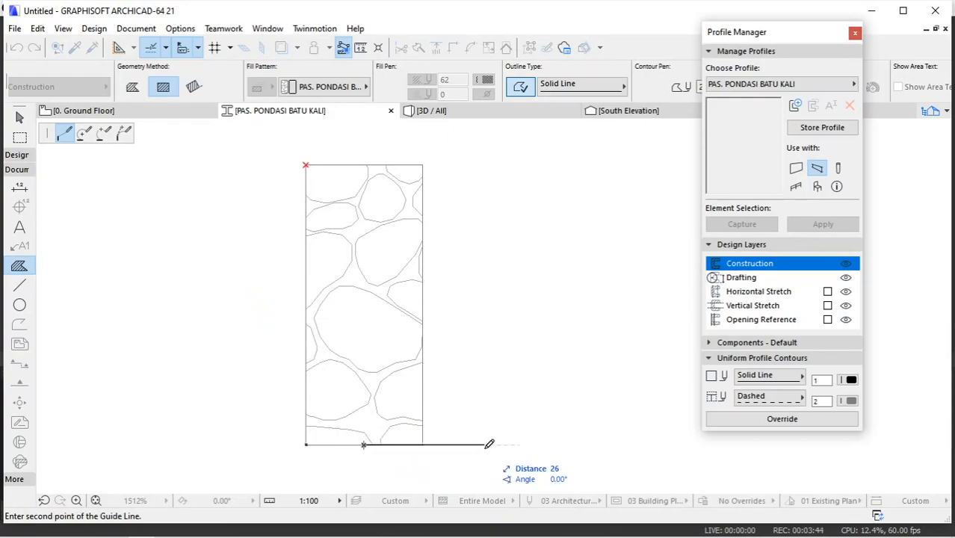
key("Tab")
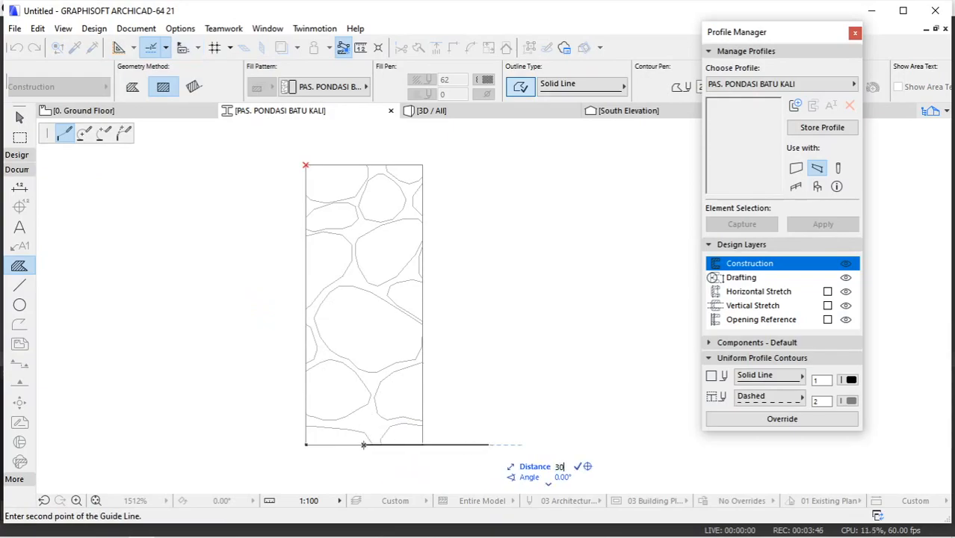
type("30")
key("Return")
Draw a matching horizontal guide line segment leftwards from the midpoint of the fill's bottom edge
left_click(150, 47)
left_click(142, 67)
left_click(422, 445)
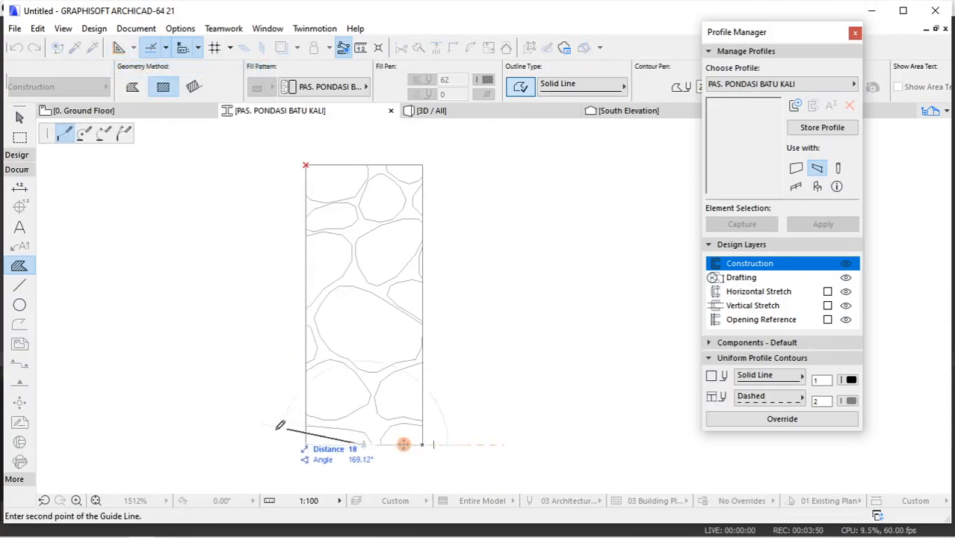
key("Return")
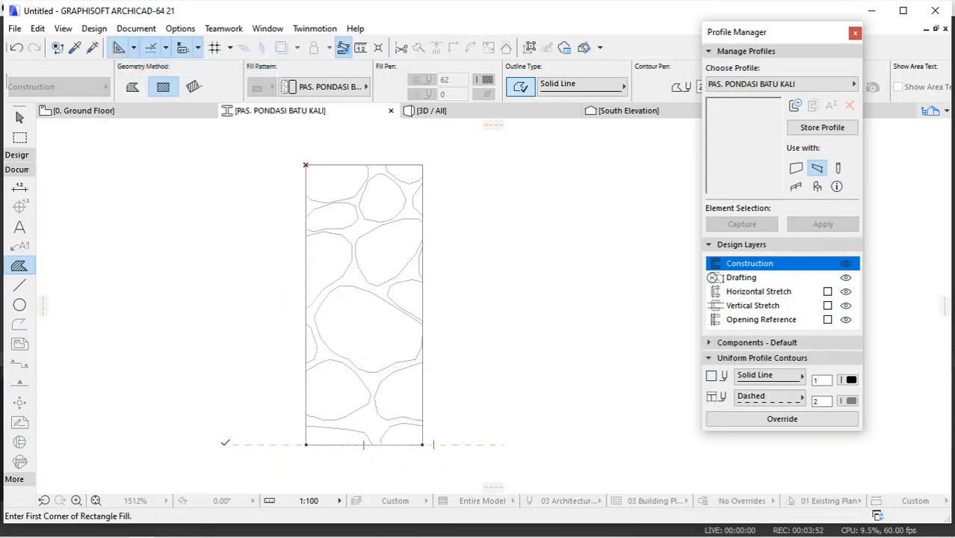
key("Escape")
Move the fill's two bottom corners outward to the ends of the guide line segments to form a symmetrical trapezoid
left_click(369, 271)
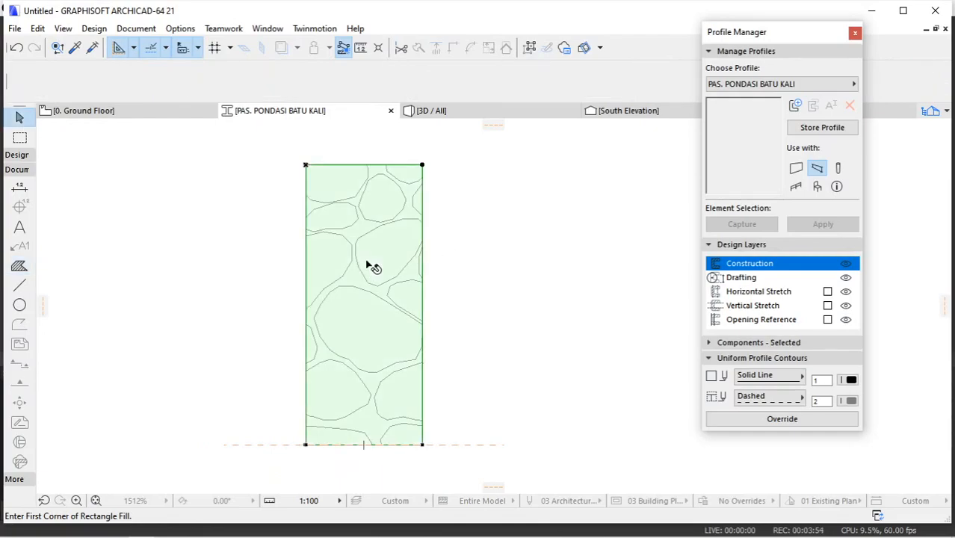
left_click(422, 445)
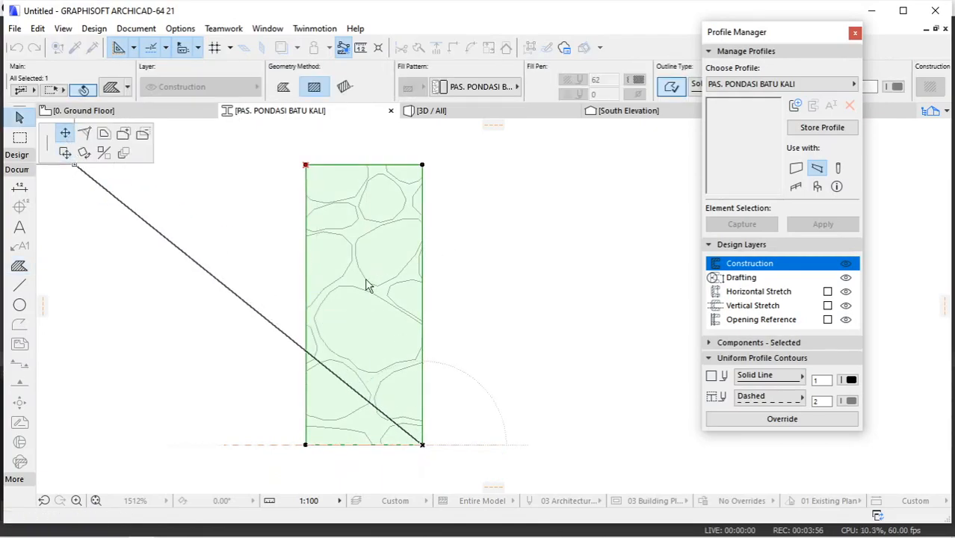
left_click(504, 445)
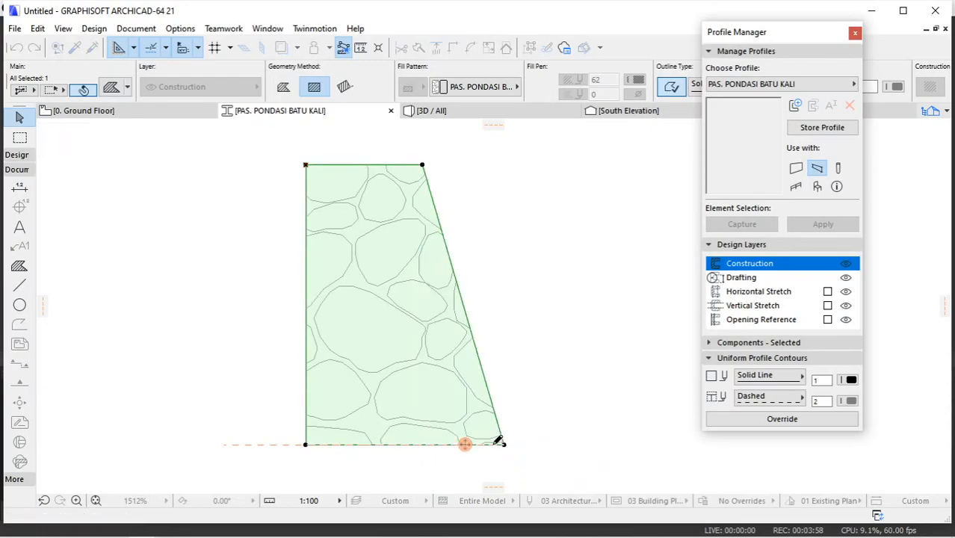
left_click(306, 445)
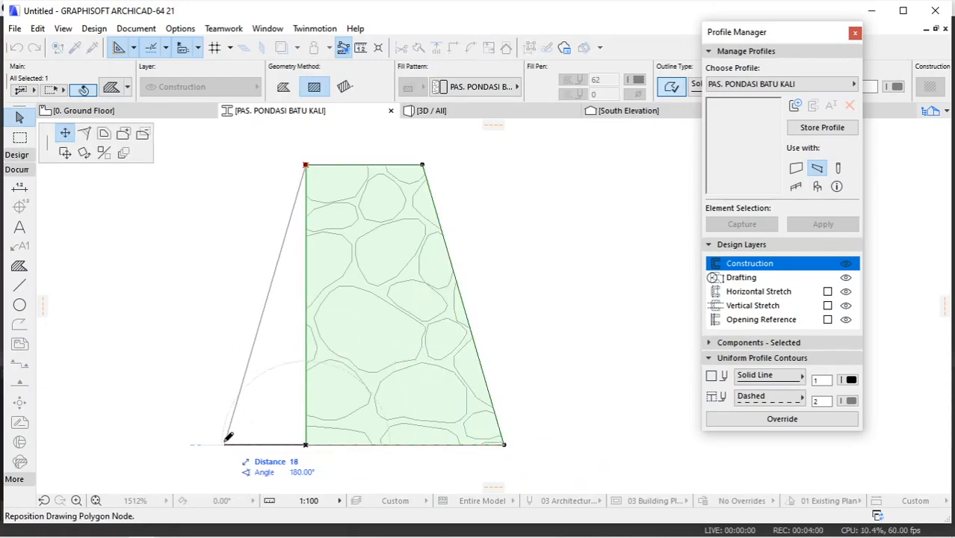
left_click(224, 445)
left_click(483, 270)
Store the trapezoid as the PAS. PONDASI BATU KALI profile and close the Profile Manager
scroll(471, 268, "down", 2)
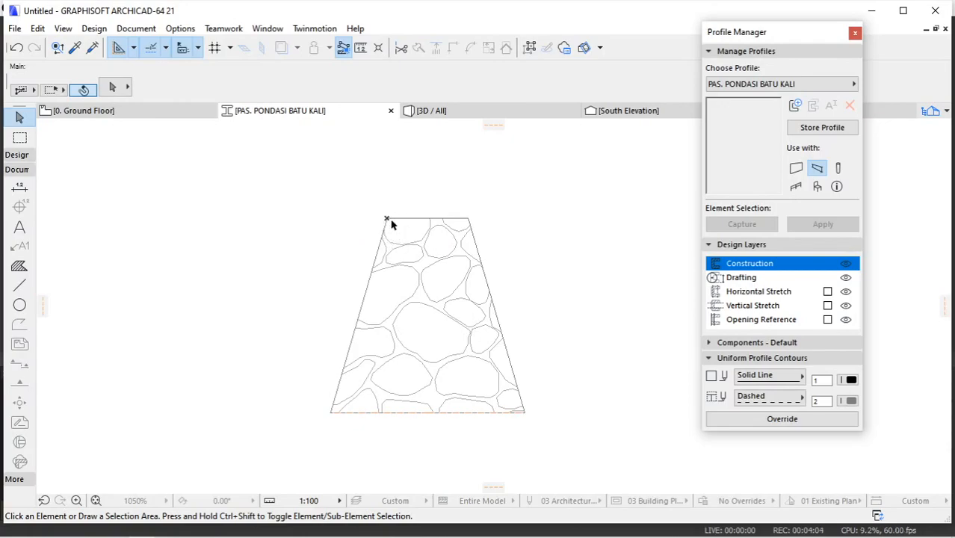
middle_click_drag(491, 240, 463, 232)
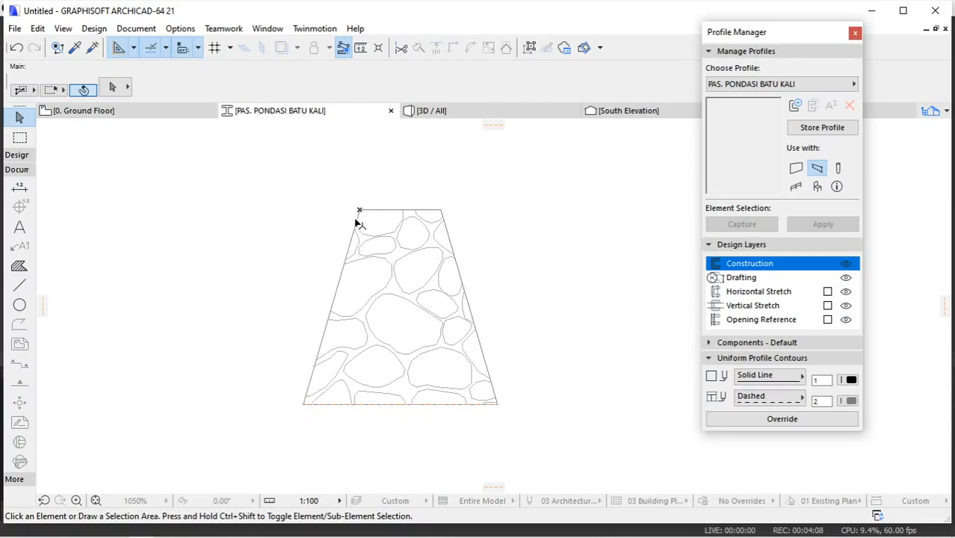
left_click(822, 129)
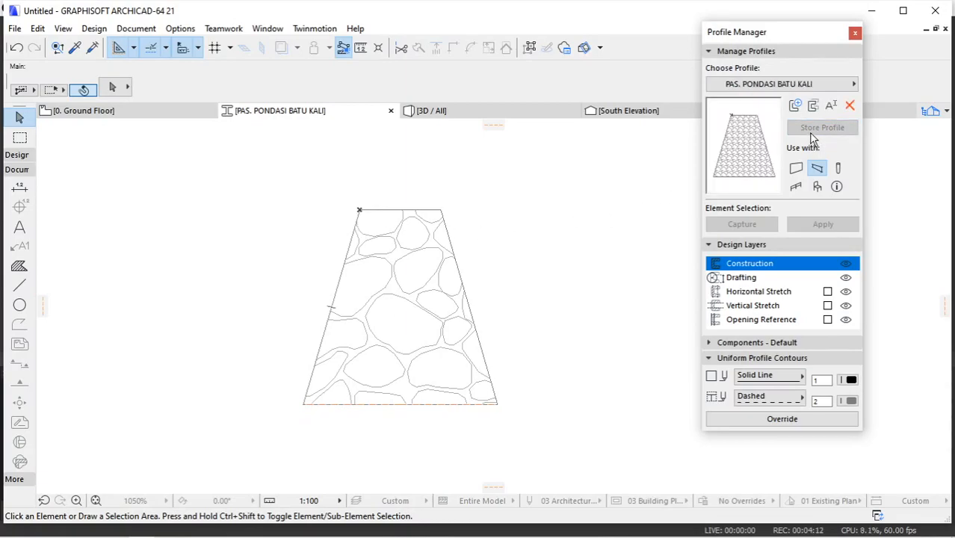
left_click(854, 34)
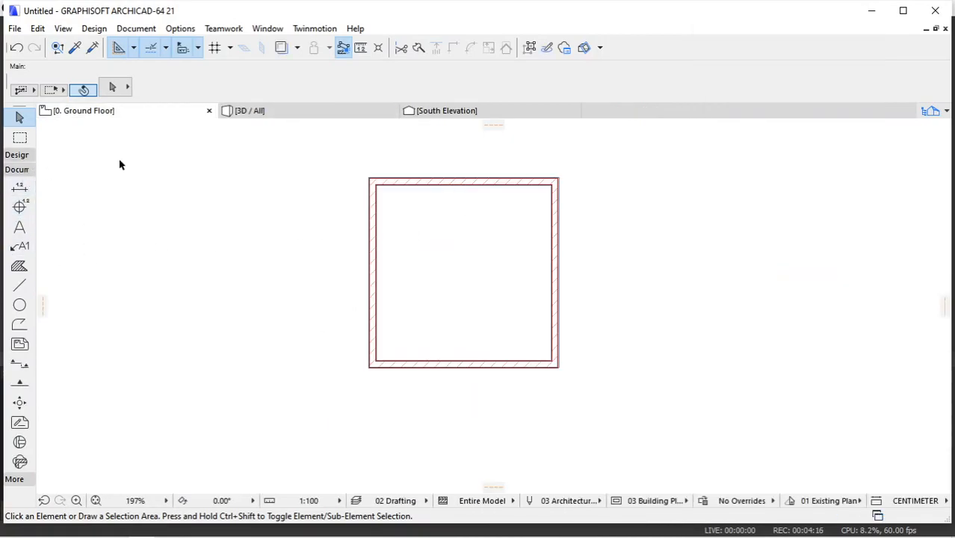
Set up the Beam tool with the chained geometry method and the complex profile PAS. PONDASI BATU KALI
left_click(18, 155)
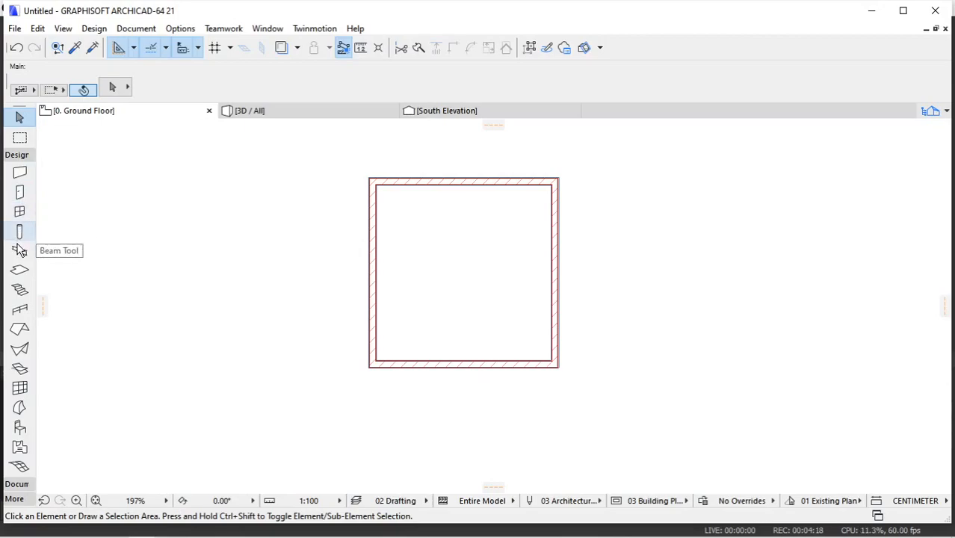
left_click(19, 251)
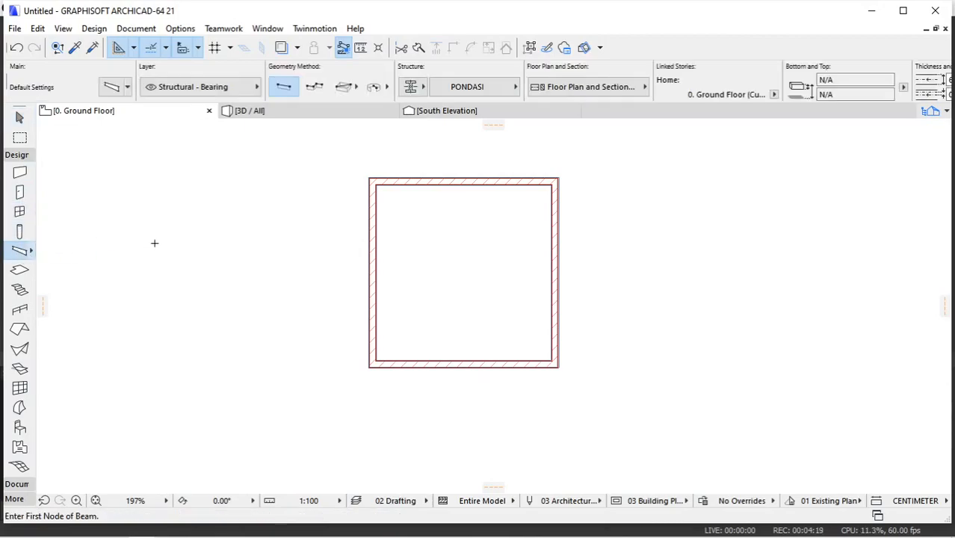
left_click(313, 88)
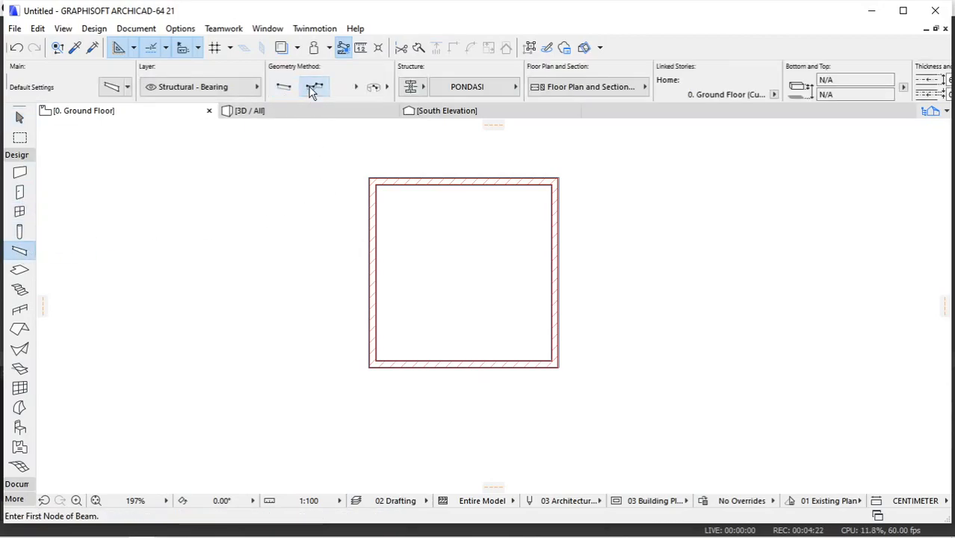
left_click(416, 93)
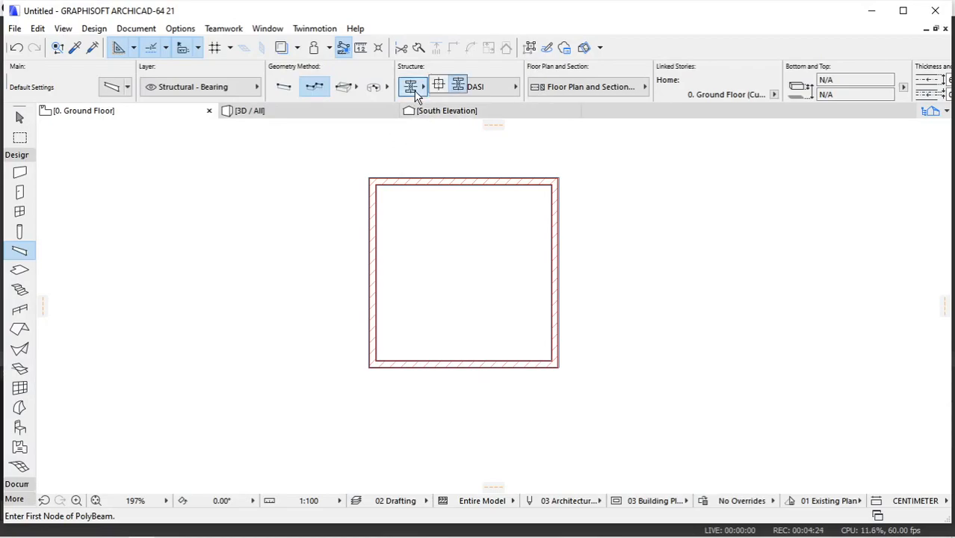
left_click(458, 87)
left_click(467, 88)
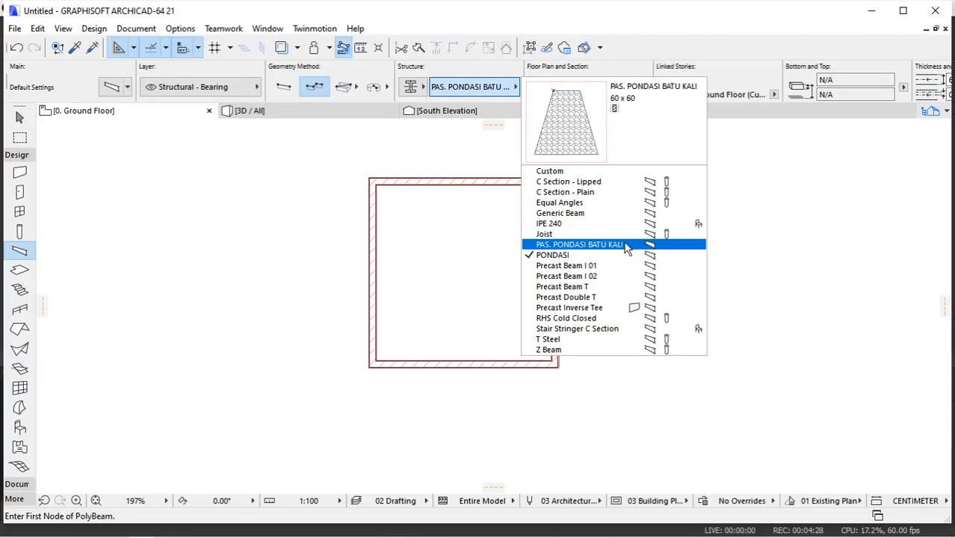
left_click(580, 244)
Draw a rectangle of foundation beams with the rectangular geometry method, from the walls' upper-left corner to their lower-right corner
scroll(489, 213, "up", 2)
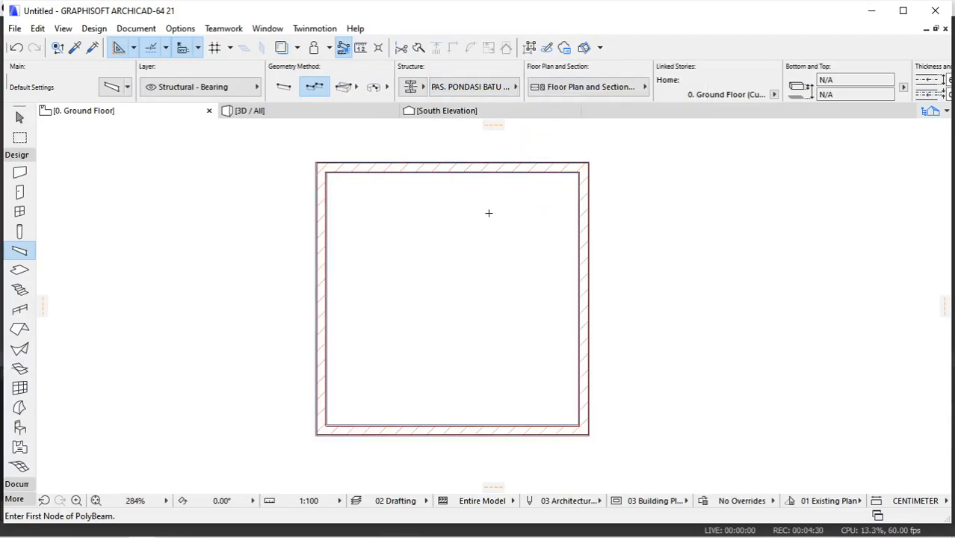
left_click(322, 166)
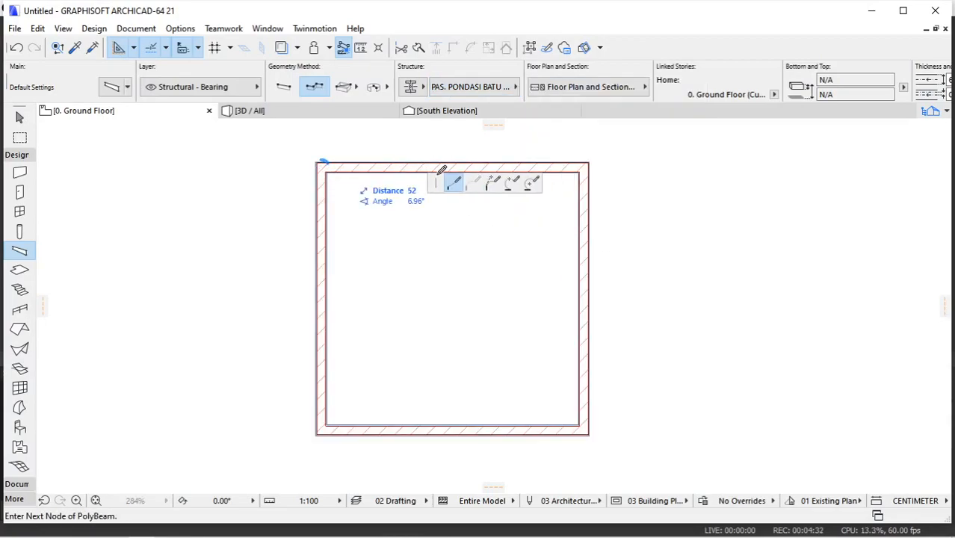
left_click(494, 181)
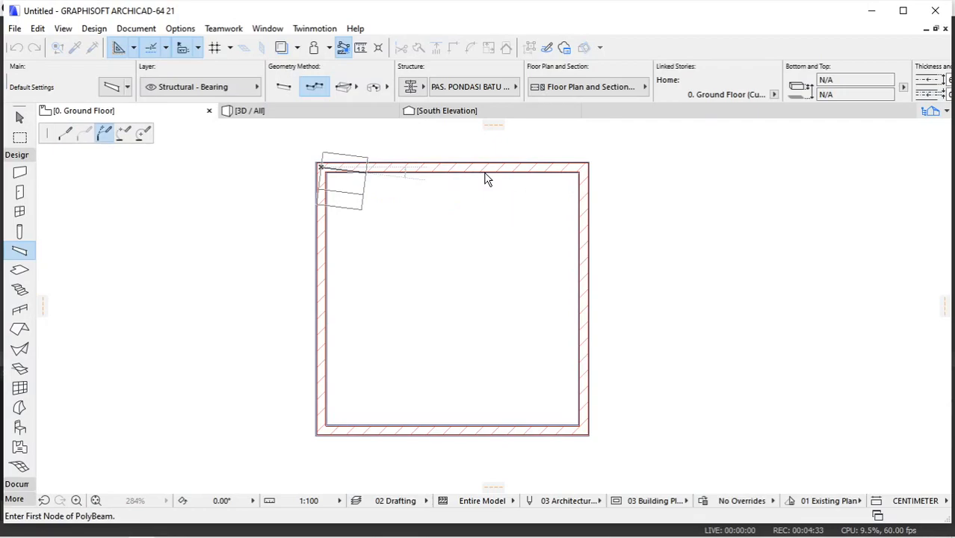
left_click(343, 86)
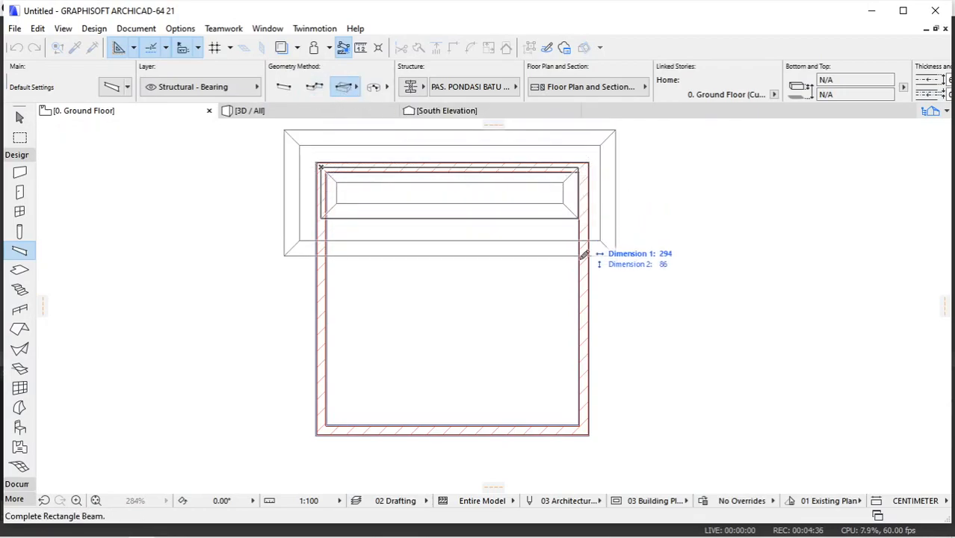
left_click(586, 426)
scroll(550, 304, "down", 3)
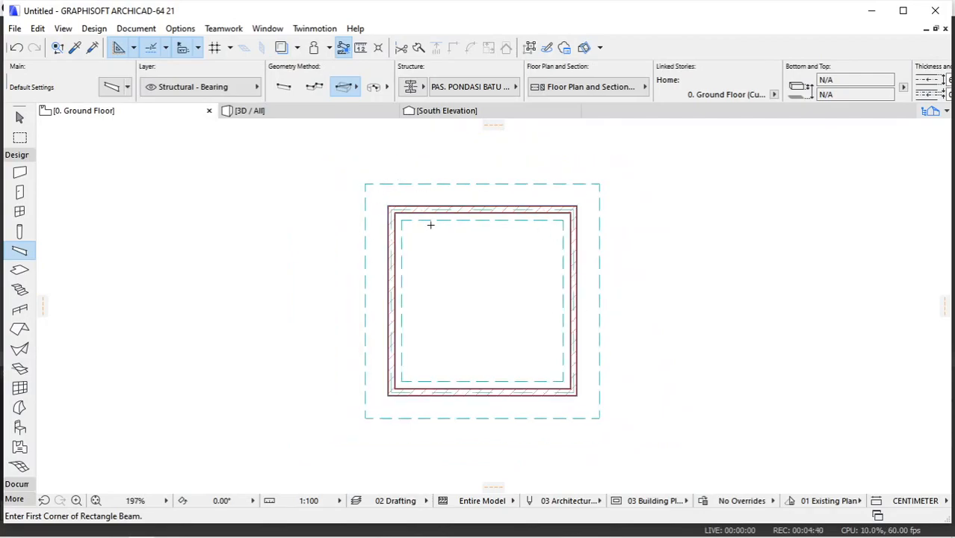
Select all four foundation beams in the 3D view and set their elevation above the home story to 0
left_click(348, 119)
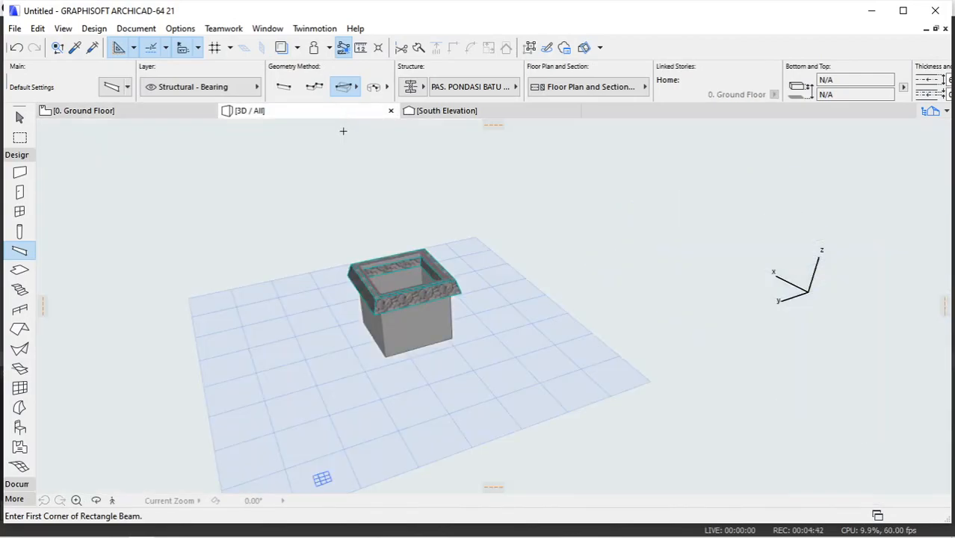
scroll(420, 327, "up", 10)
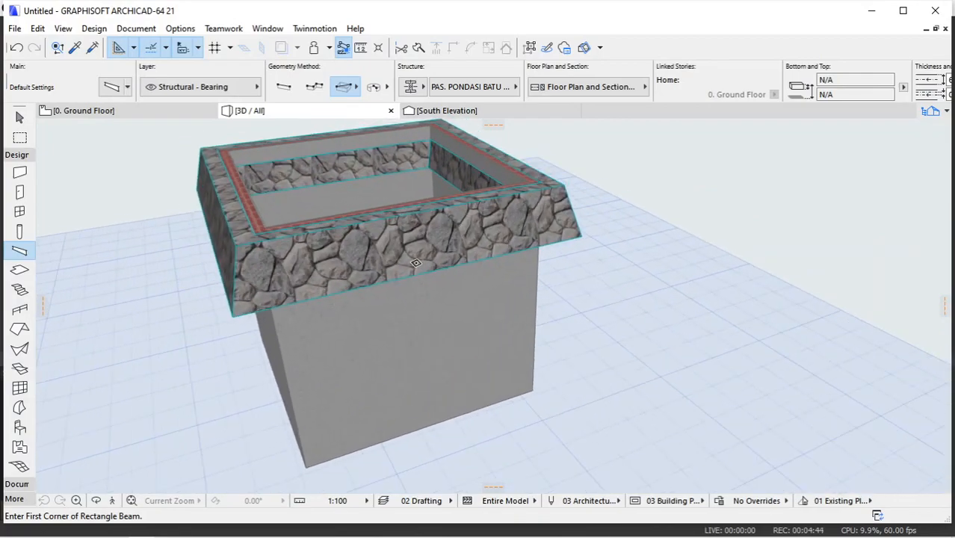
middle_click_drag(430, 249, 428, 243)
scroll(447, 280, "down", 3)
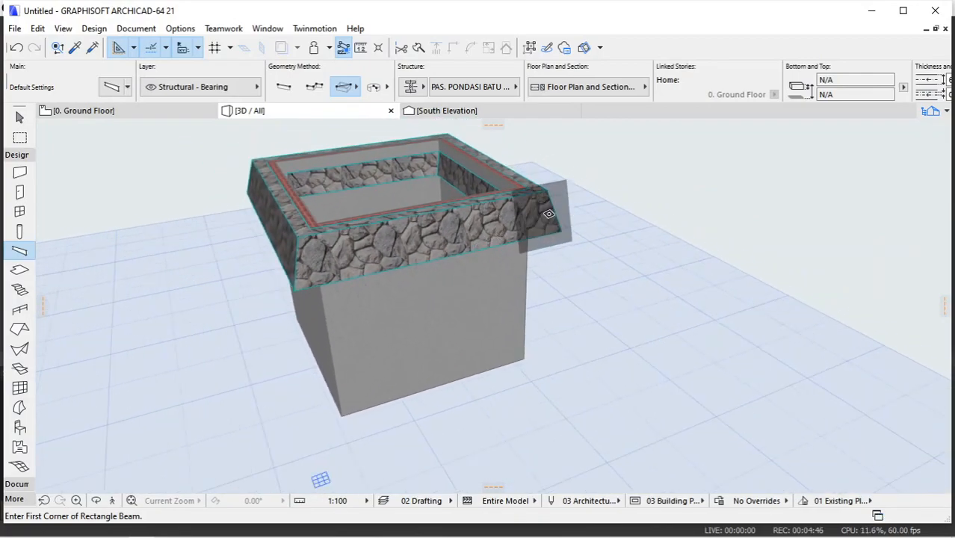
key("Escape")
key("ctrl+a")
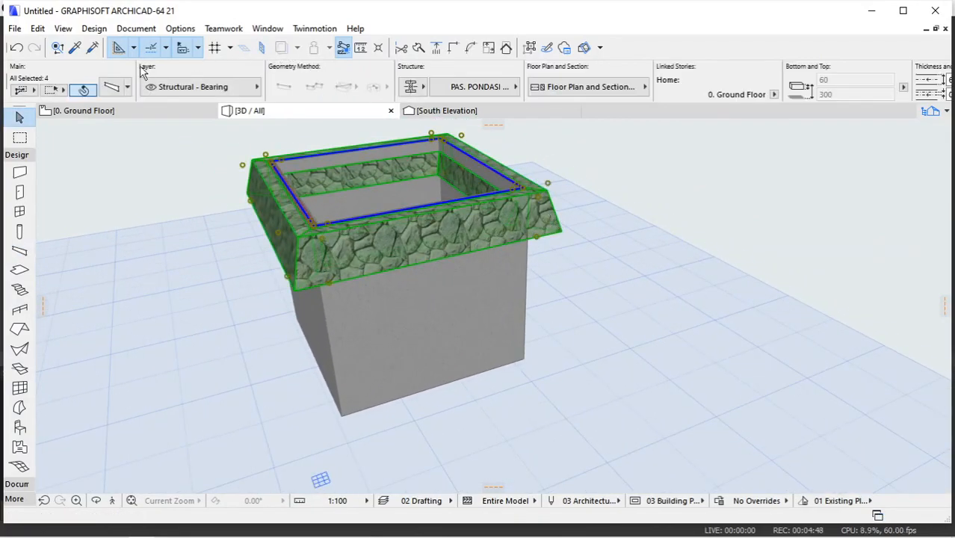
left_click_drag(364, 118, 287, 121)
type("0")
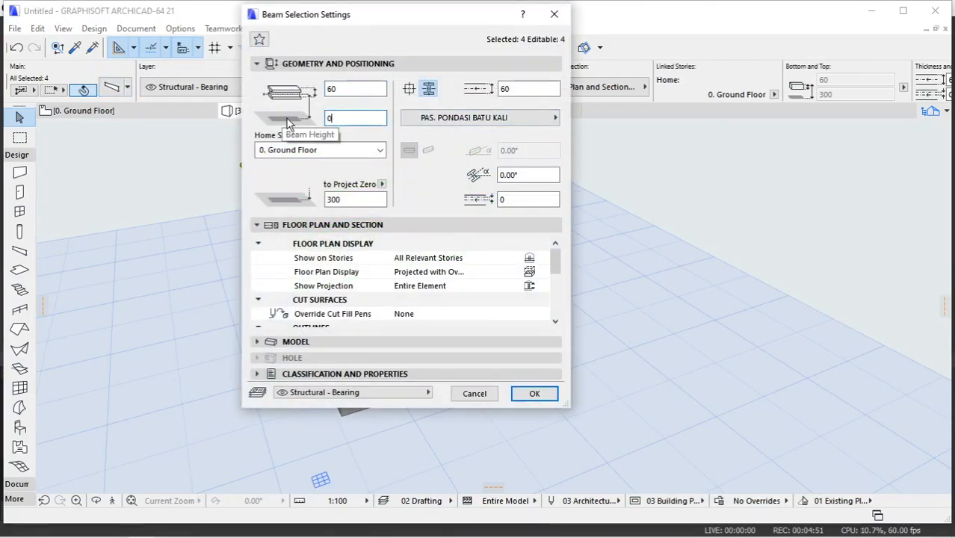
left_click(532, 394)
left_click(563, 358)
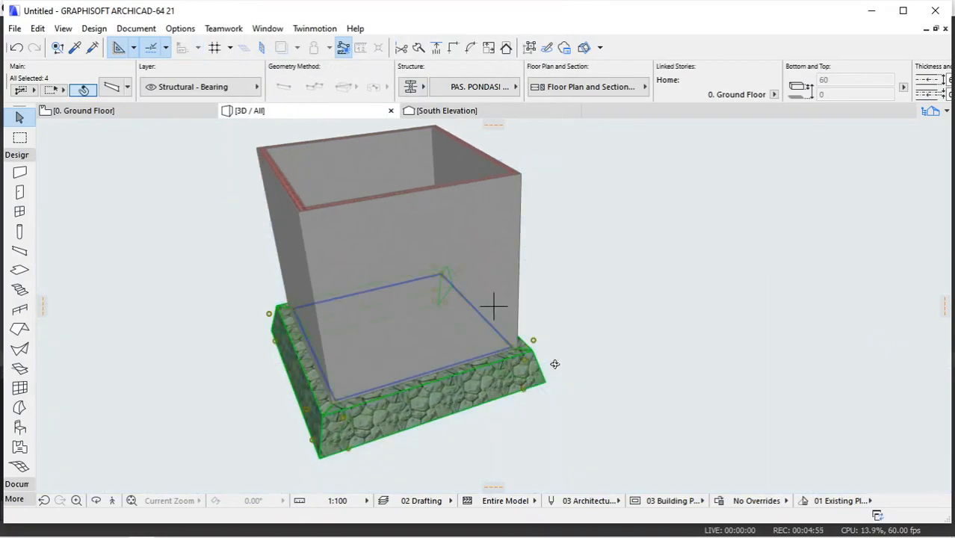
middle_click_drag(493, 305, 261, 353, "shift")
middle_click_drag(385, 318, 440, 331, "shift")
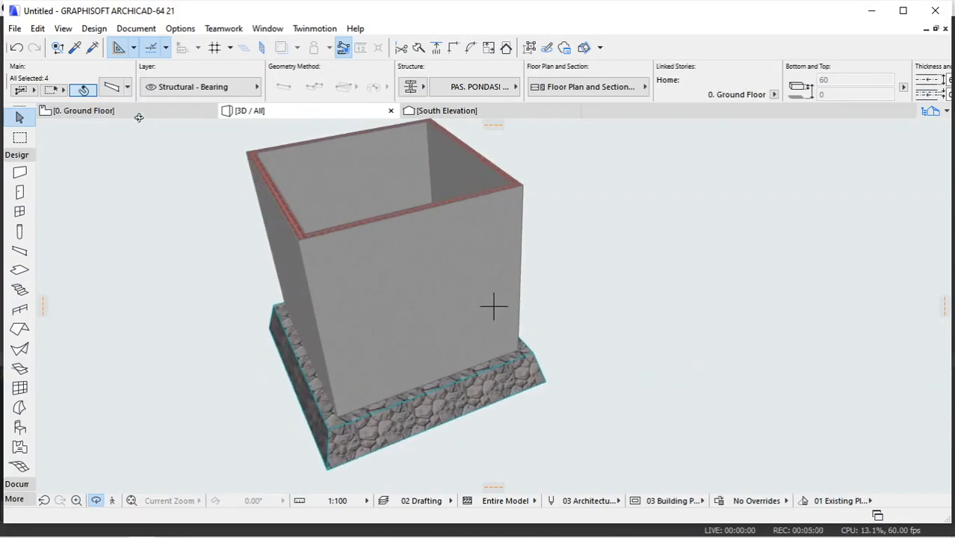
Place a horizontal section line across the whole room on the ground floor plan, looking towards the upper wall
left_click(139, 115)
left_click(17, 155)
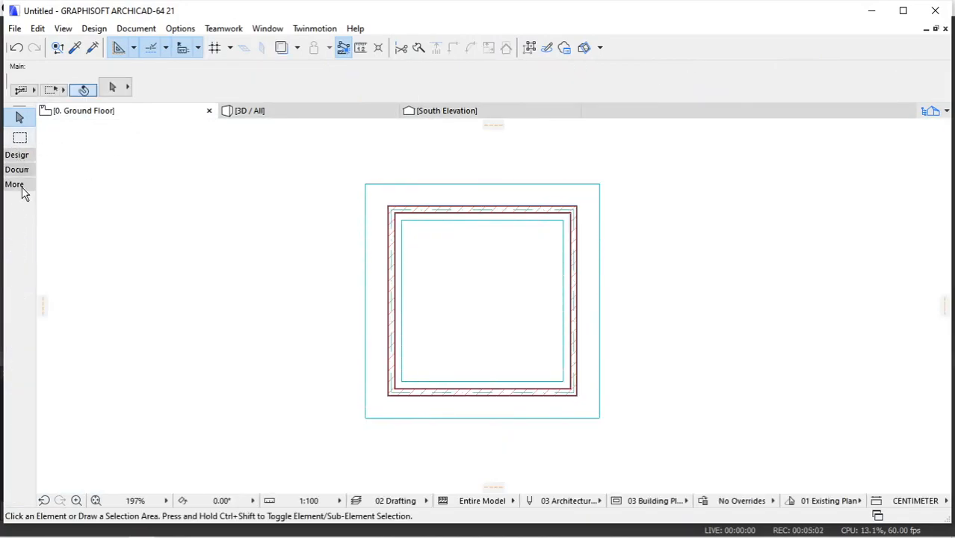
left_click(17, 170)
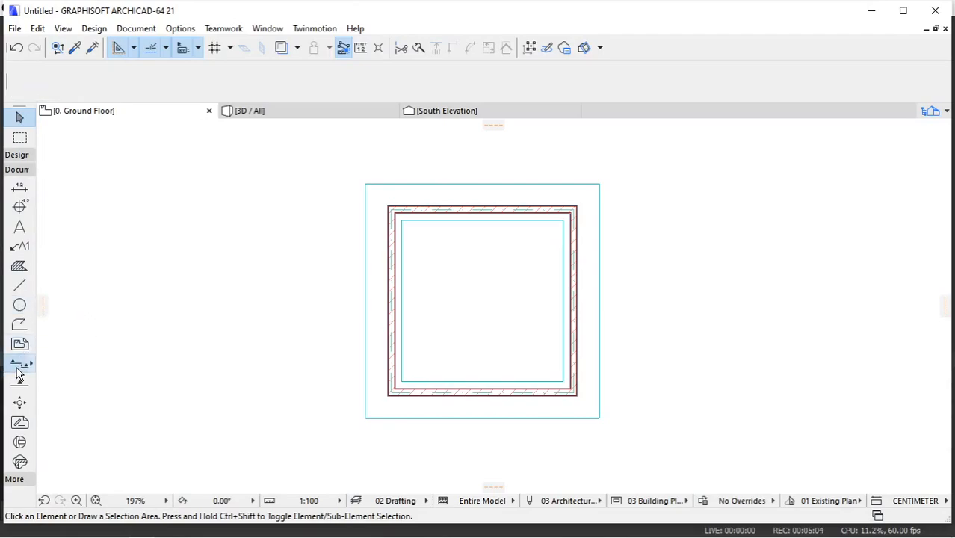
left_click(298, 292)
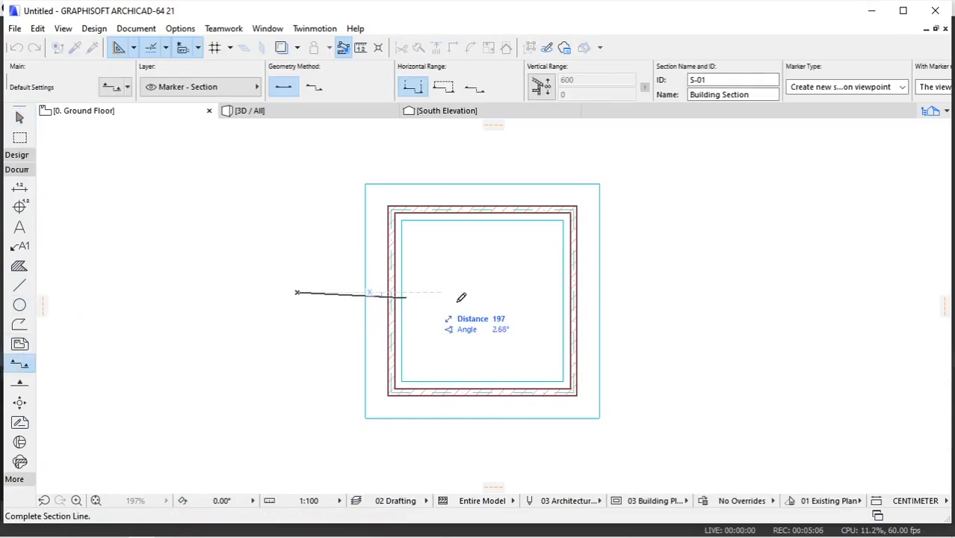
left_click(654, 292)
left_click(656, 244)
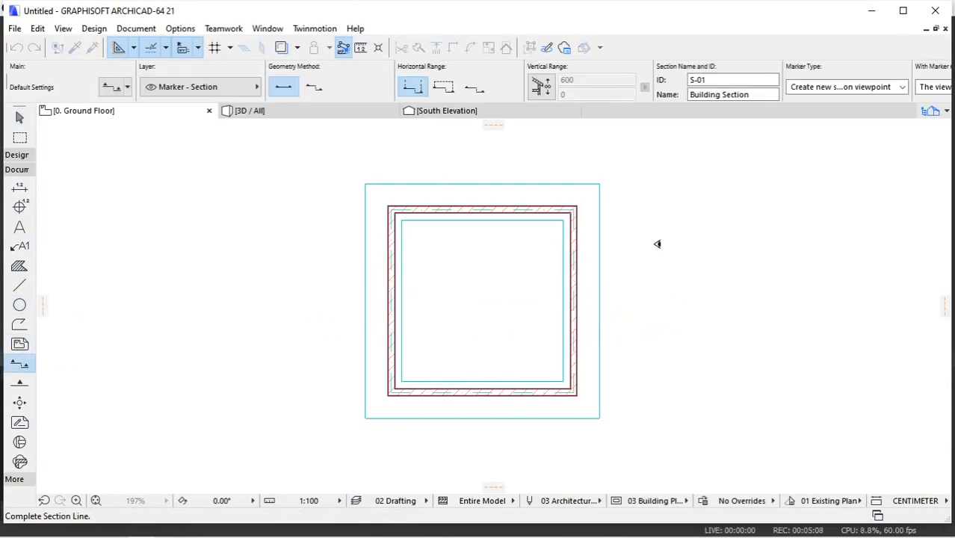
key("Escape")
Open the new section's view and show the foundation beneath both walls
left_click(652, 293)
right_click(681, 187)
left_click(716, 205)
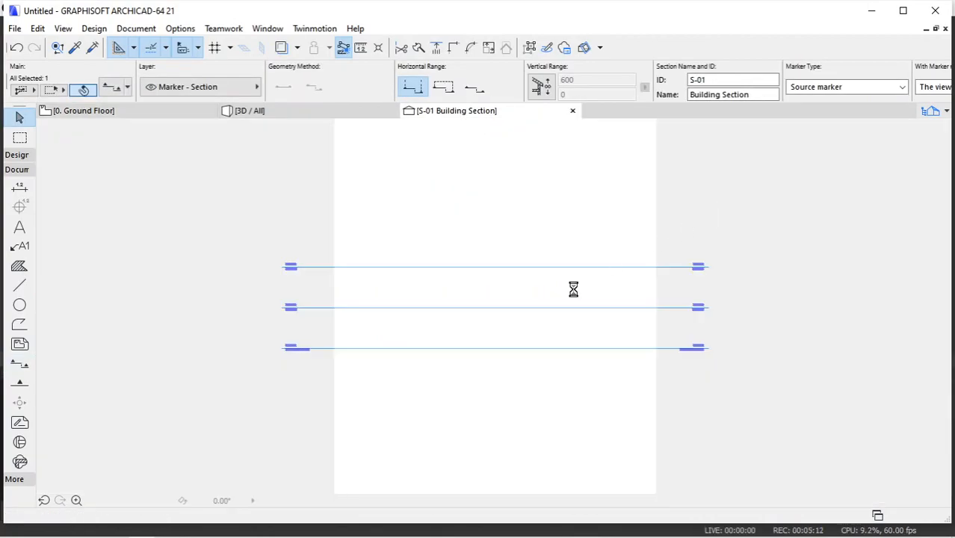
middle_click_drag(522, 416, 482, 258)
scroll(437, 322, "up", 5)
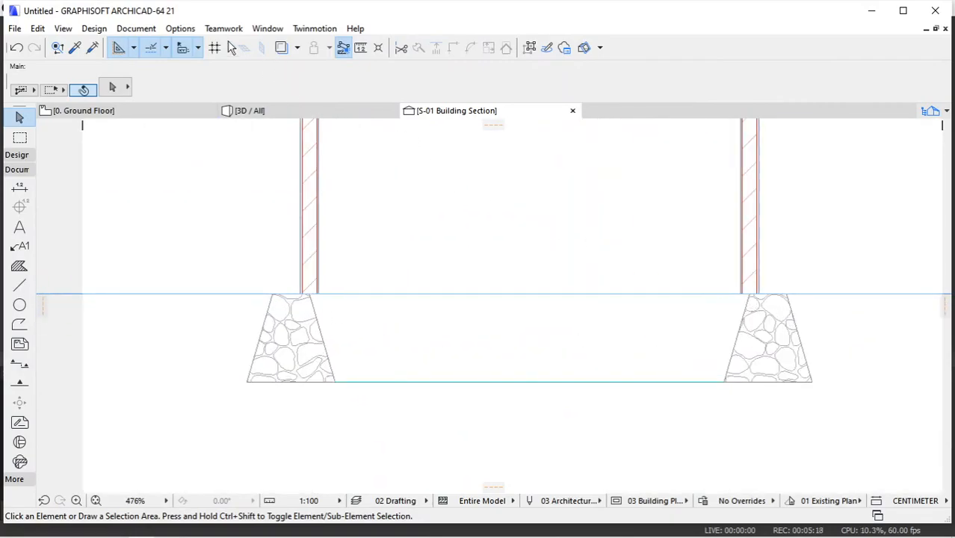
Open the Profile Manager and choose the PAS. PONDASI BATU KALI profile
left_click(181, 28)
mouse_move(224, 99)
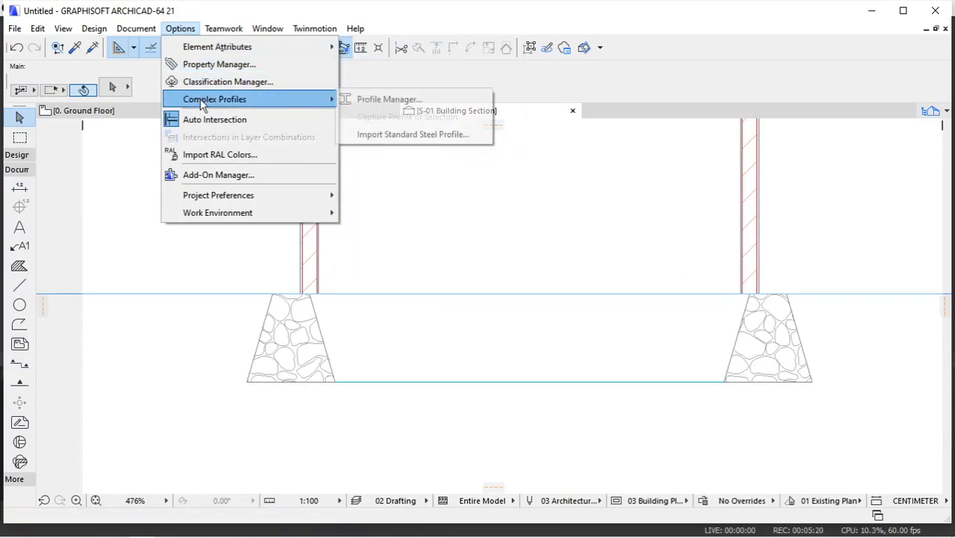
left_click(392, 98)
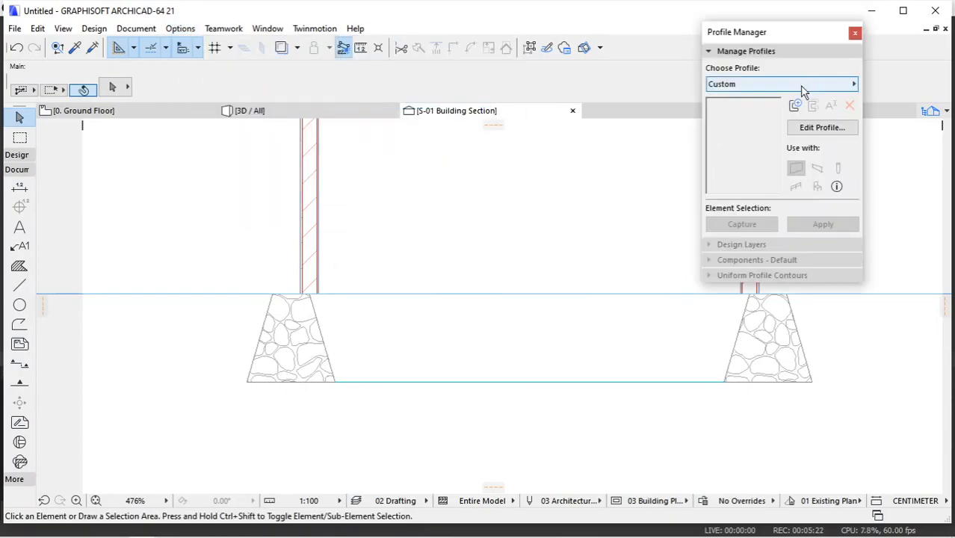
left_click(802, 87)
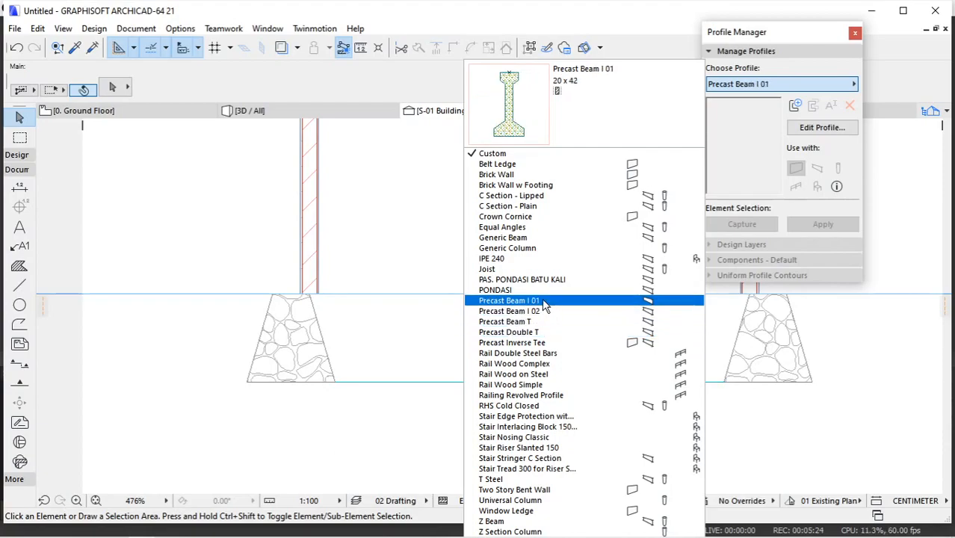
left_click(542, 281)
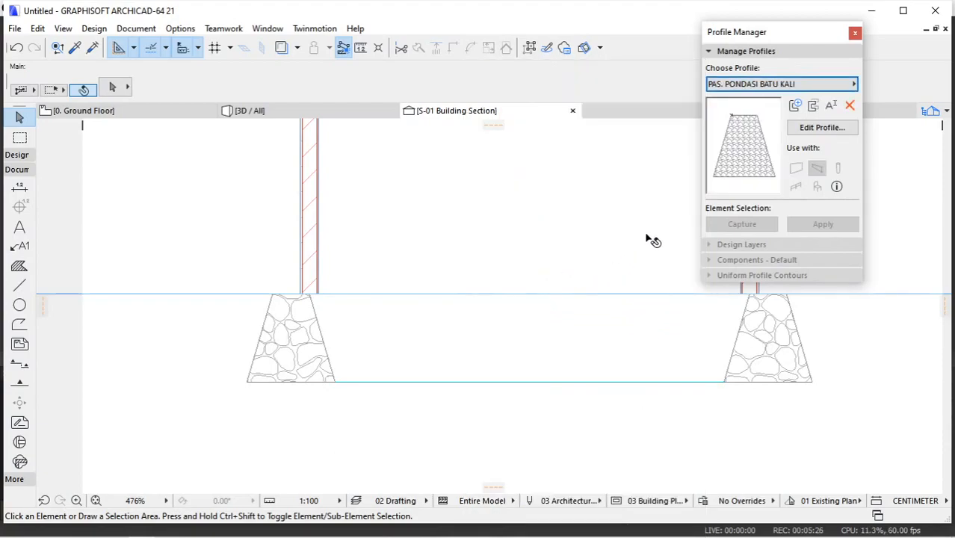
Open the PAS. PONDASI BATU KALI profile for editing and clear the view of its trapezoid
left_click_drag(767, 33, 493, 88)
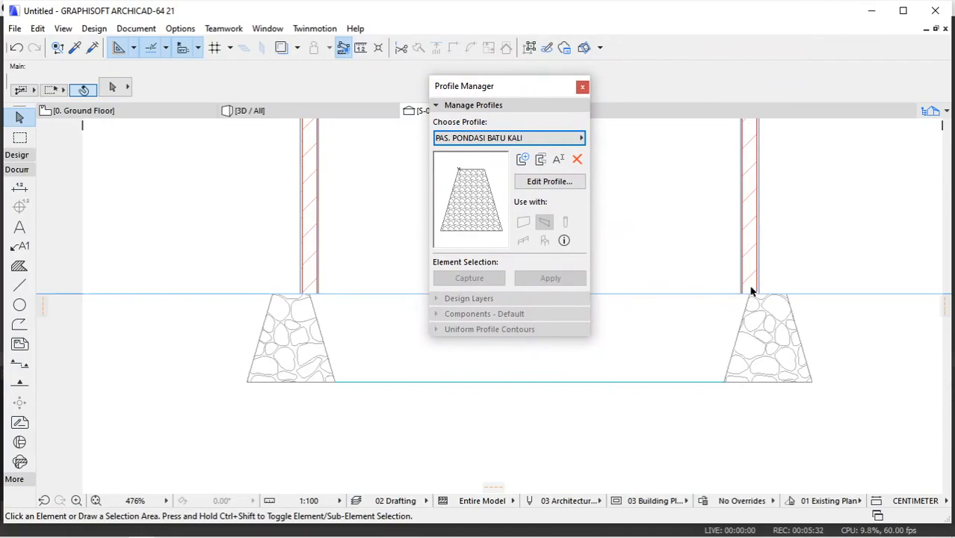
left_click(550, 182)
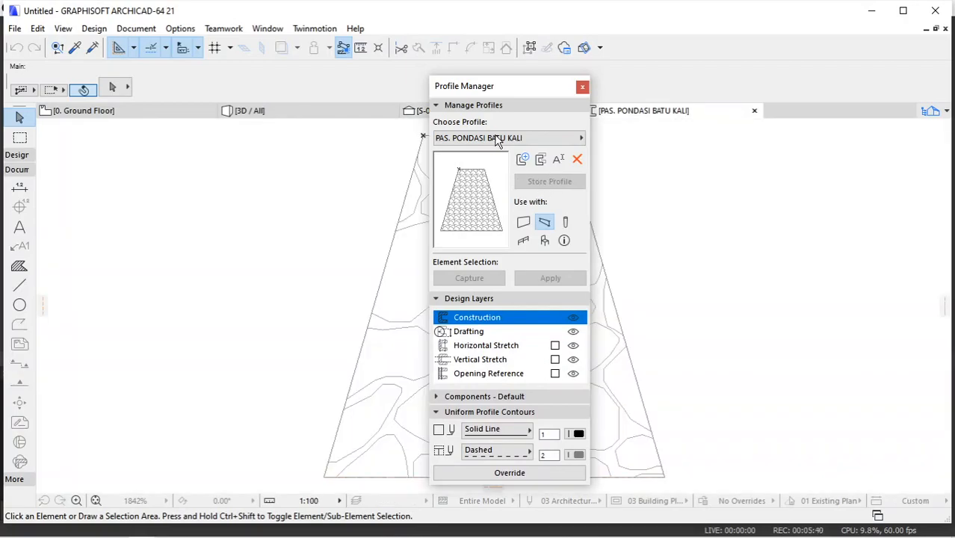
left_click_drag(488, 85, 781, 56)
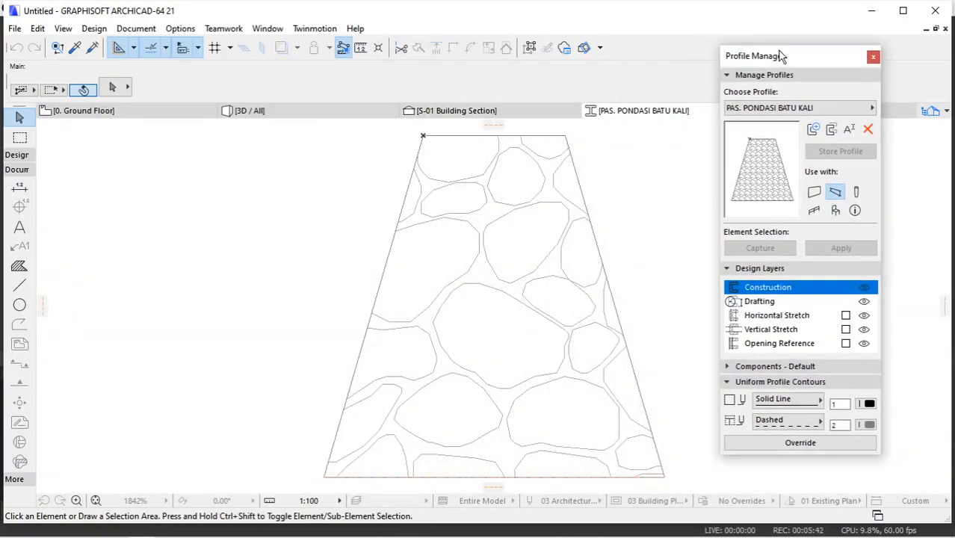
scroll(485, 224, "down", 3)
Move the stone fill so the midpoint of its top edge sits on the profile origin
left_click(487, 219)
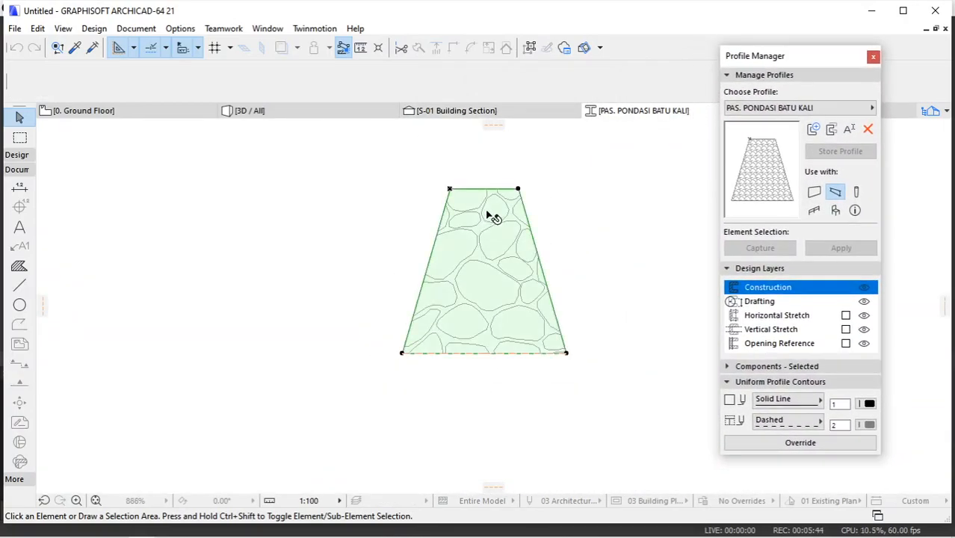
right_click(560, 170)
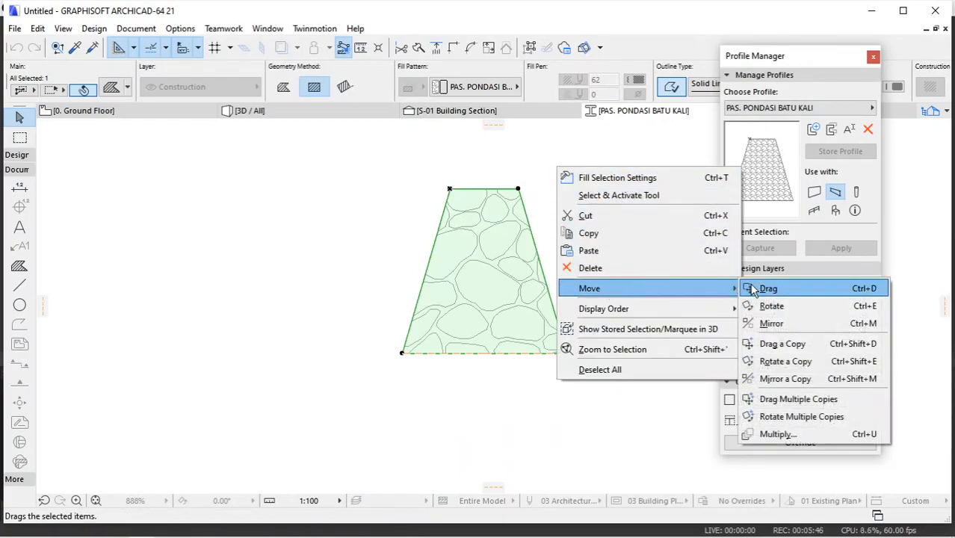
left_click(754, 289)
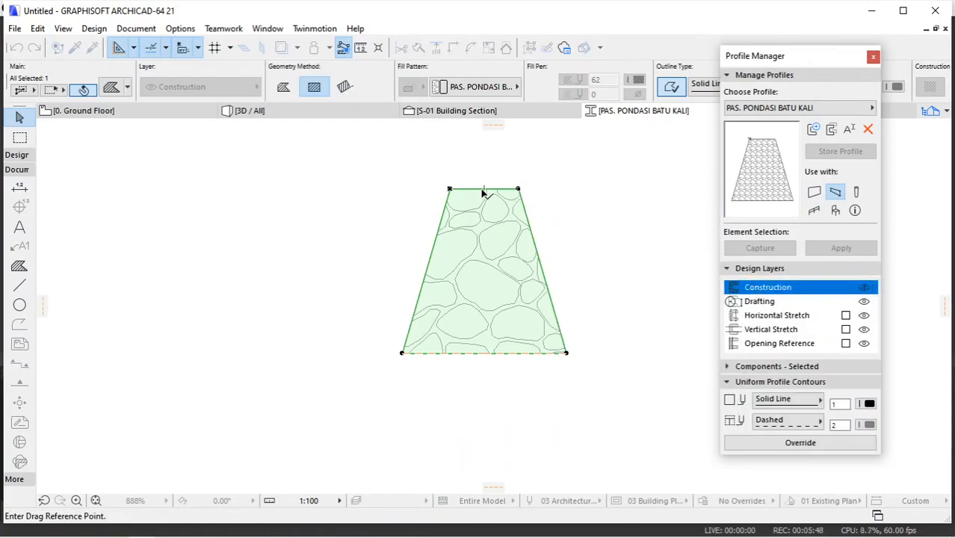
left_click(449, 189)
scroll(437, 213, "up", 5)
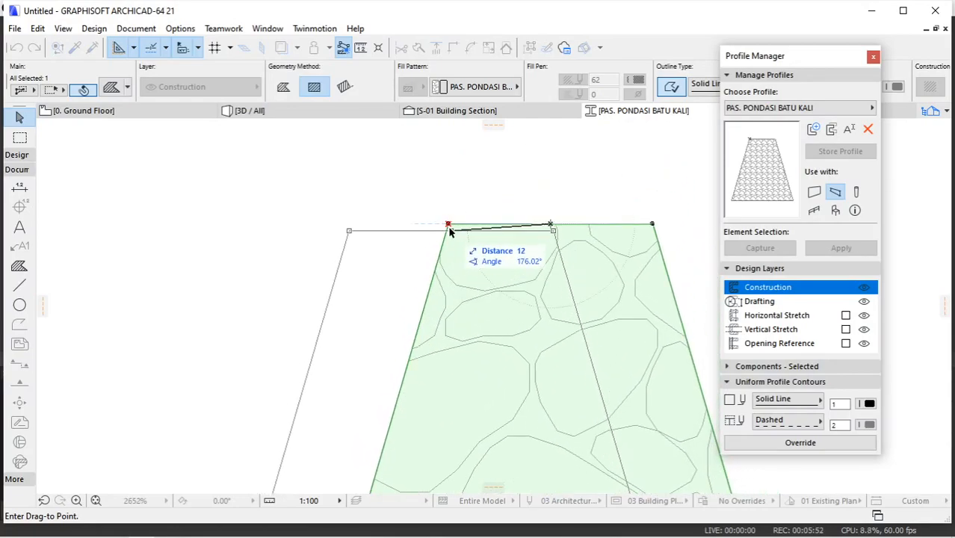
left_click(449, 224)
scroll(418, 220, "down", 4)
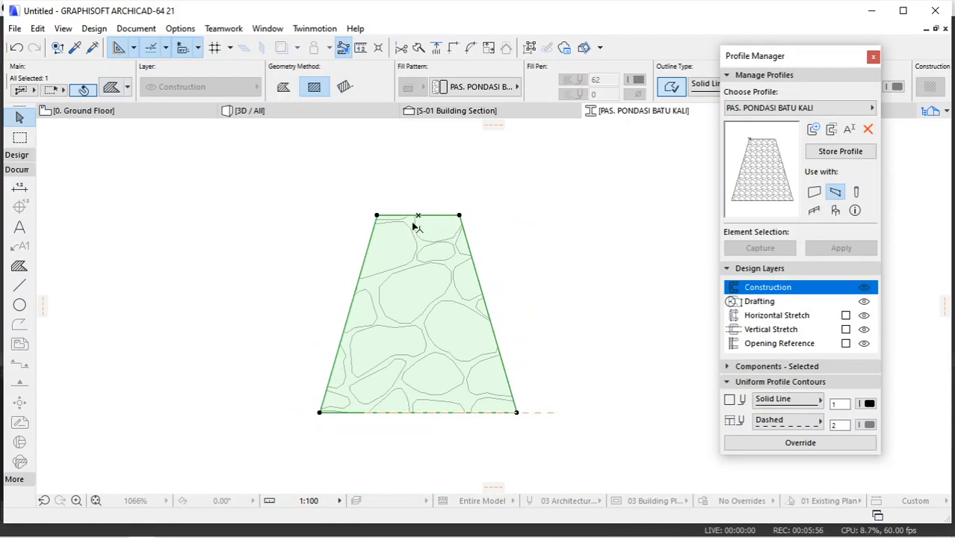
Store the edited profile, close the Profile Manager and check the foundation beams against the walls in section
left_click(822, 152)
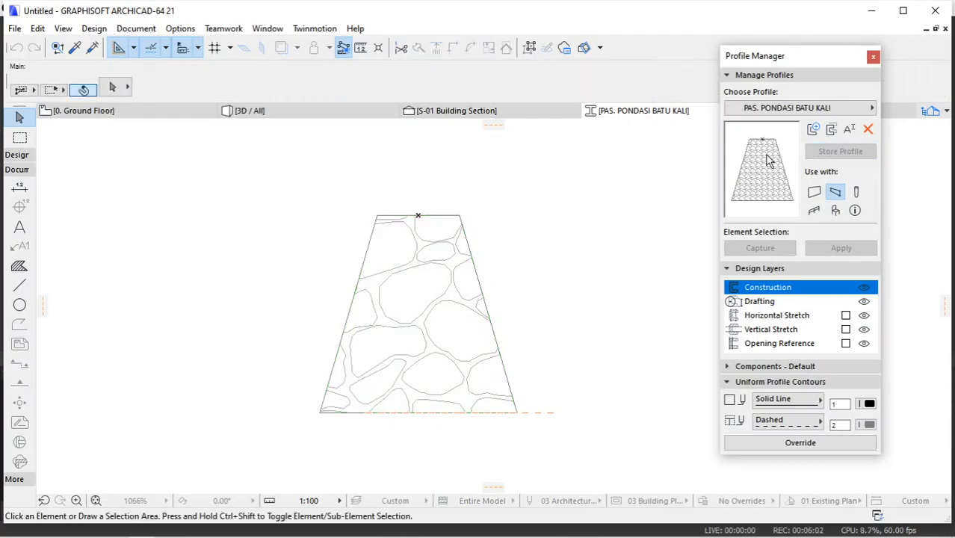
left_click(873, 56)
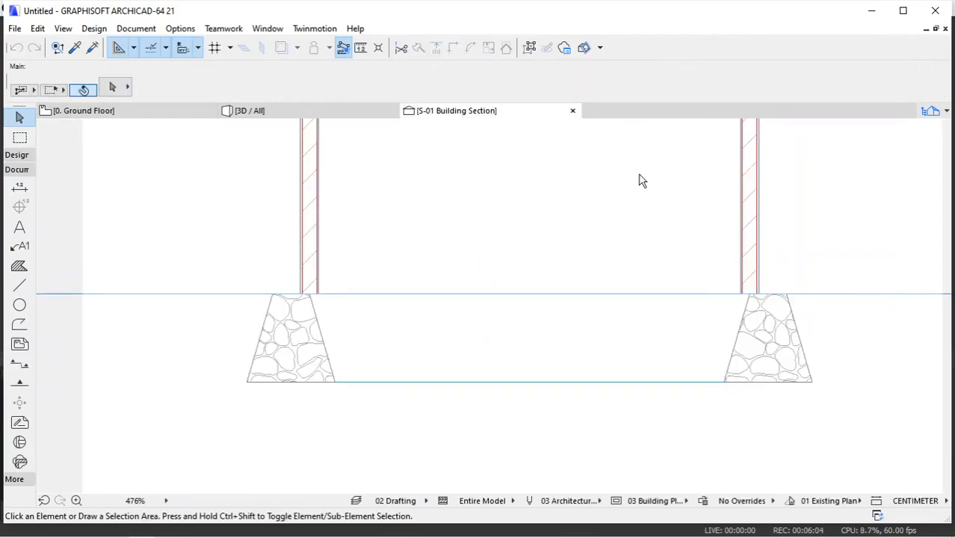
scroll(793, 342, "up", 1)
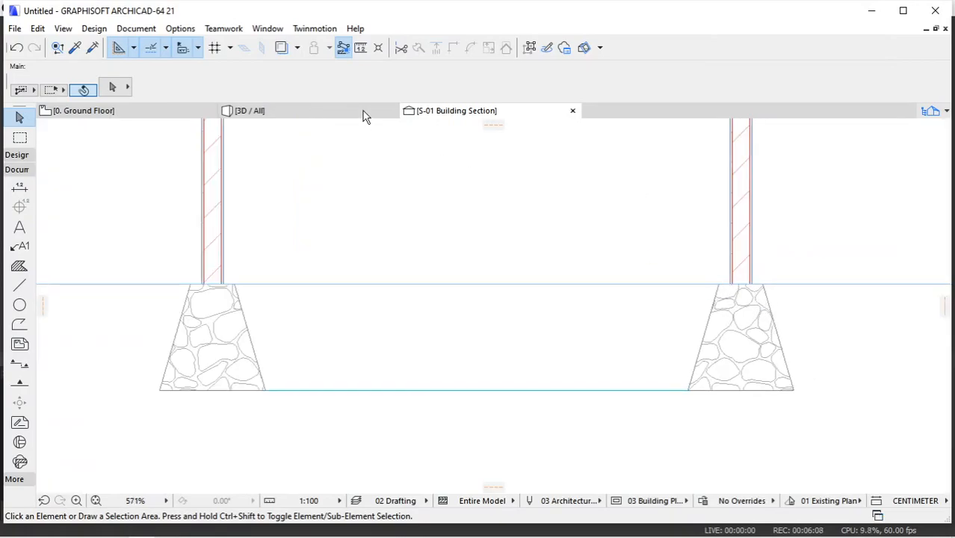
left_click(746, 326)
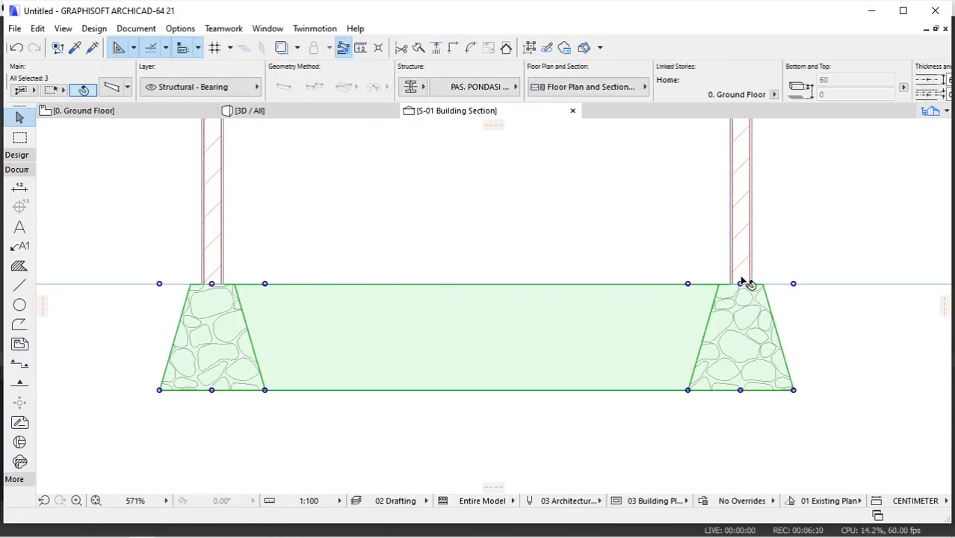
left_click(682, 240)
left_click(788, 254)
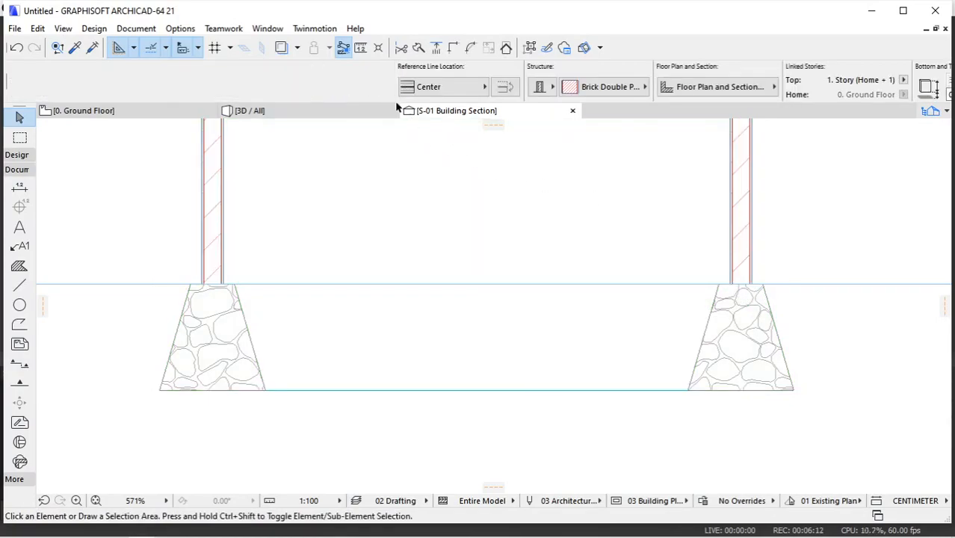
Reopen the Profile Manager from the section view and open PAS. PONDASI BATU KALI for editing
left_click(181, 28)
mouse_move(213, 45)
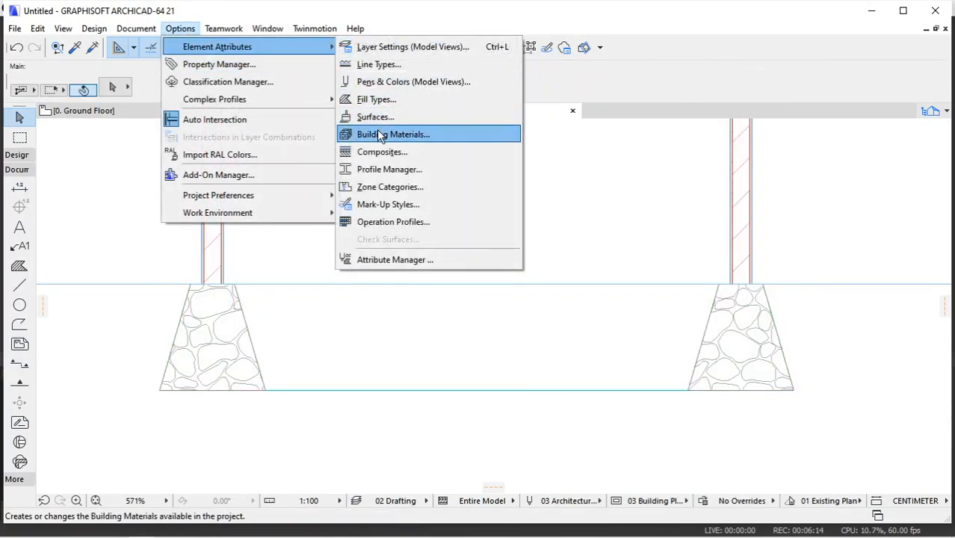
mouse_move(267, 100)
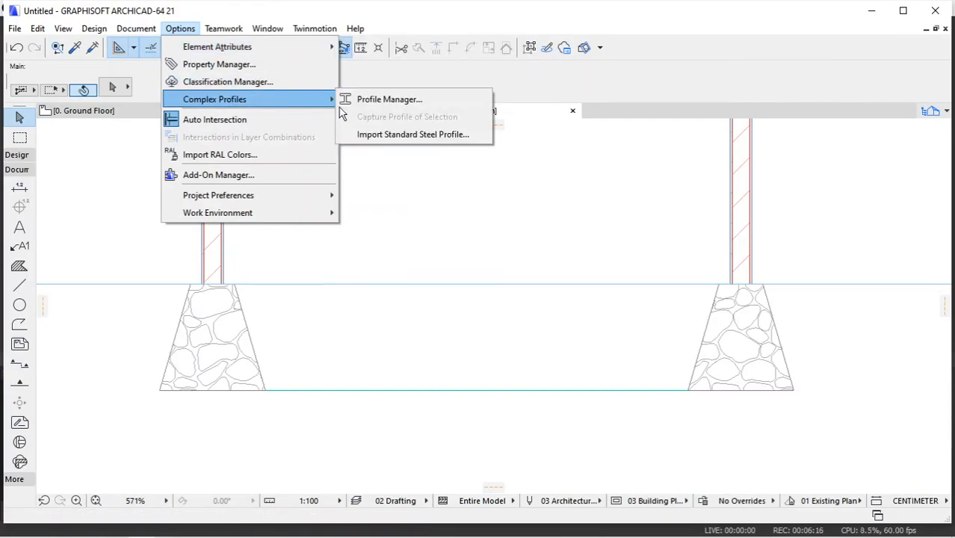
left_click(380, 101)
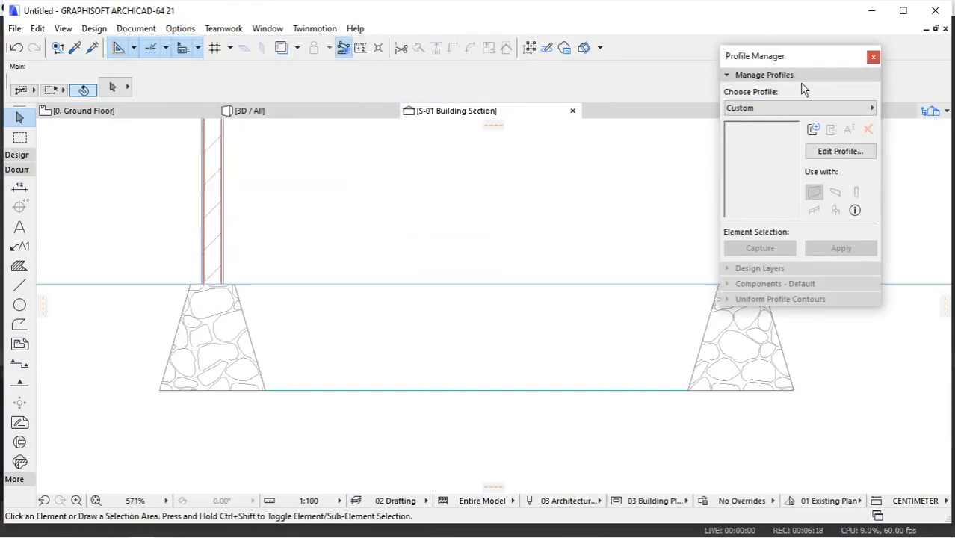
left_click(803, 110)
left_click(695, 278)
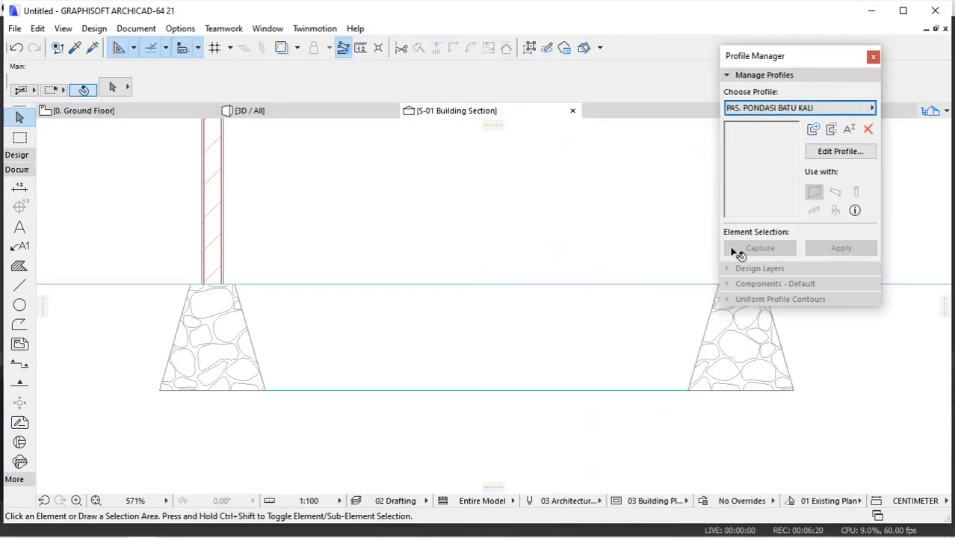
left_click_drag(764, 61, 418, 129)
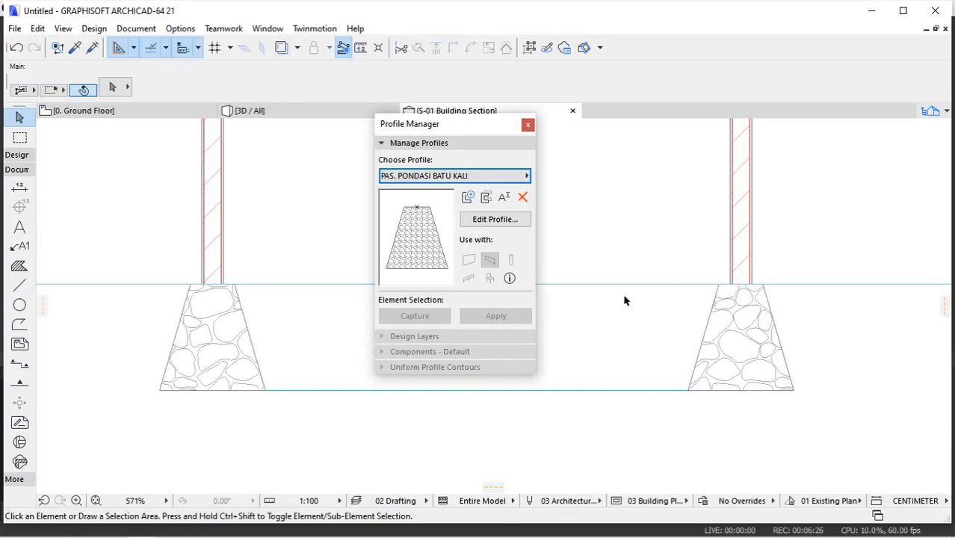
left_click(492, 220)
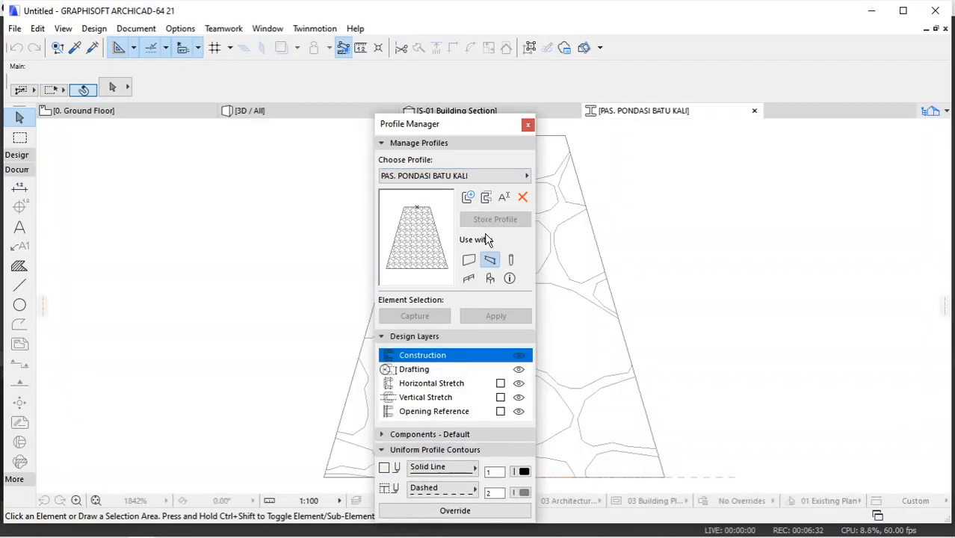
Move the stone fill so its lower-right corner sits on the profile origin, then store the profile and close the manager
mouse_move(471, 126)
left_mouse_down()
mouse_move(855, 104)
mouse_move(838, 86)
left_mouse_up()
scroll(375, 198, "down", 4)
scroll(478, 215, "up", 1)
middle_click_drag(491, 225, 448, 242)
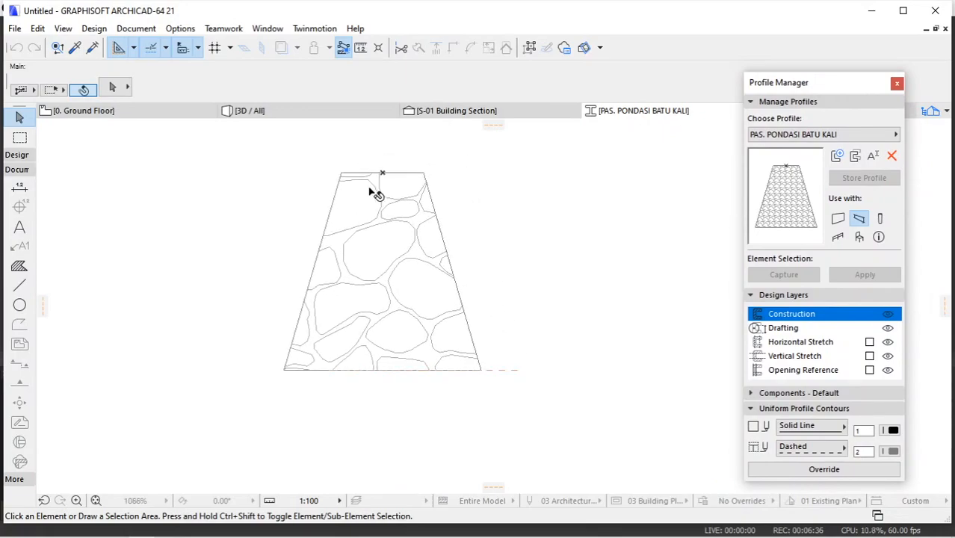
left_click(378, 213)
scroll(407, 251, "down", 1)
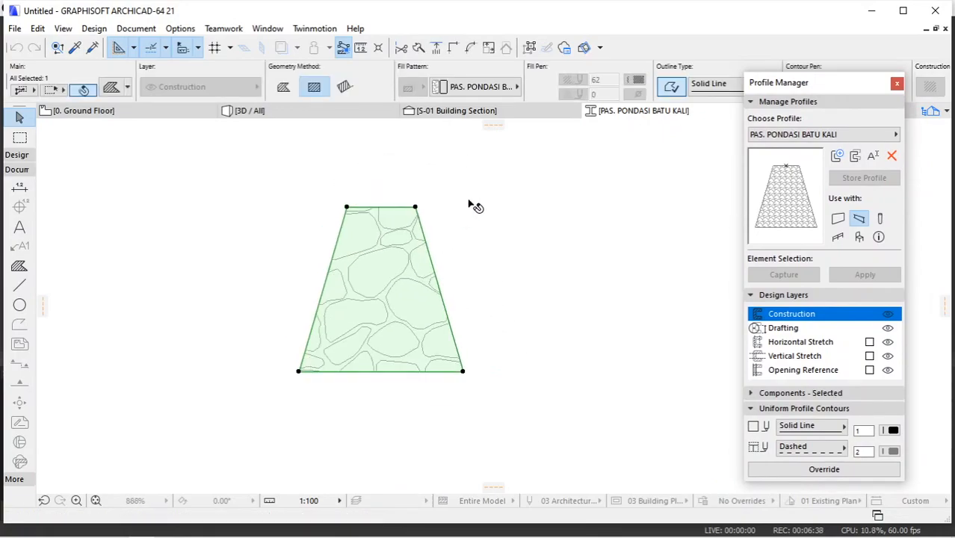
left_click(463, 371)
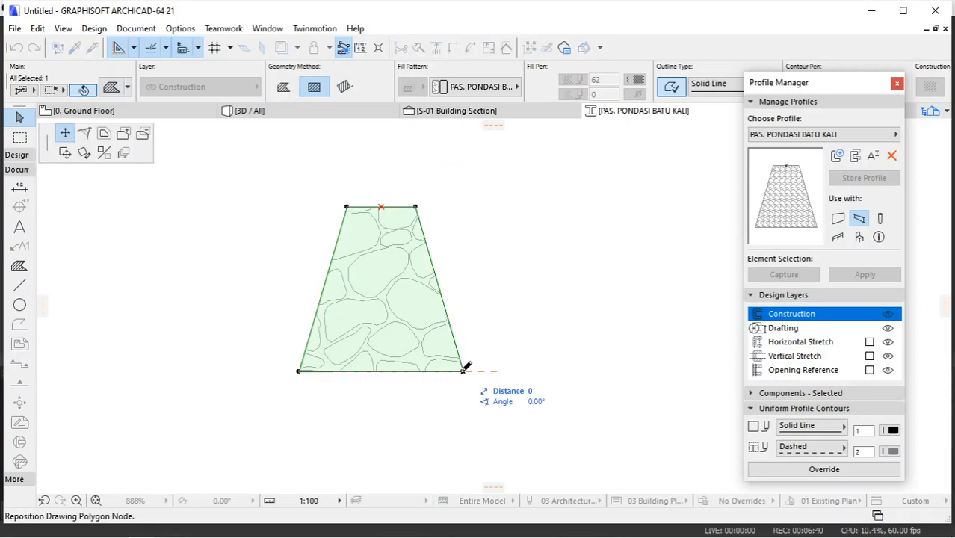
left_click(65, 133)
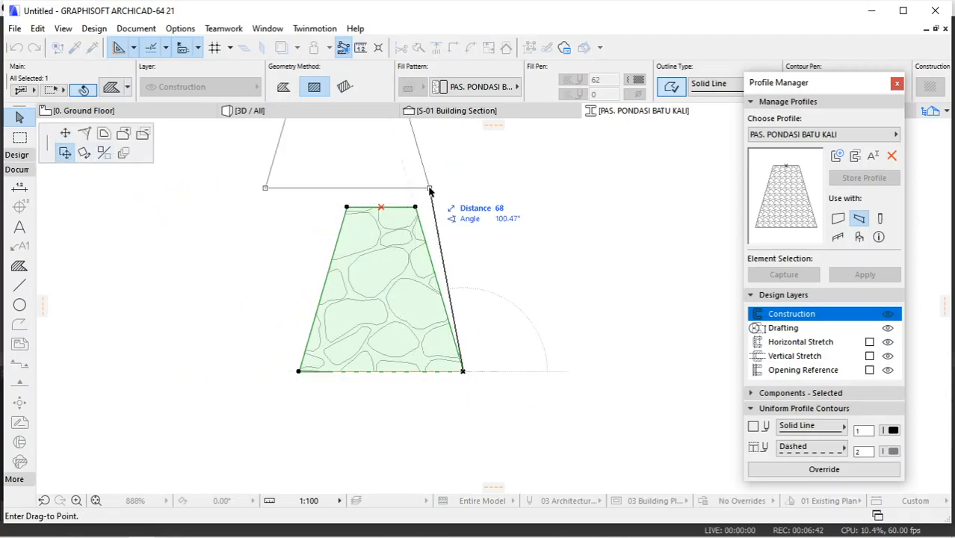
left_click(383, 208)
scroll(380, 319, "down", 5)
scroll(380, 319, "up", 4)
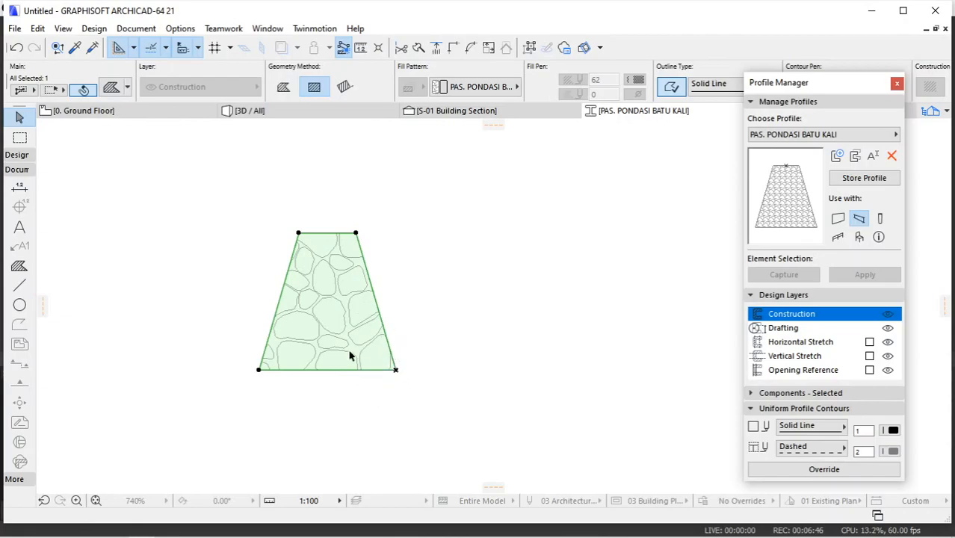
left_click(847, 184)
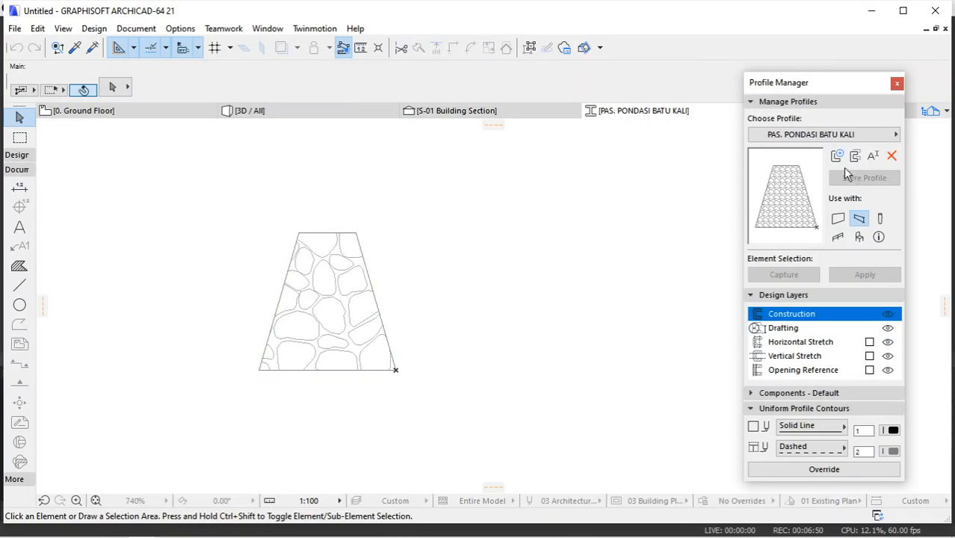
left_click(897, 82)
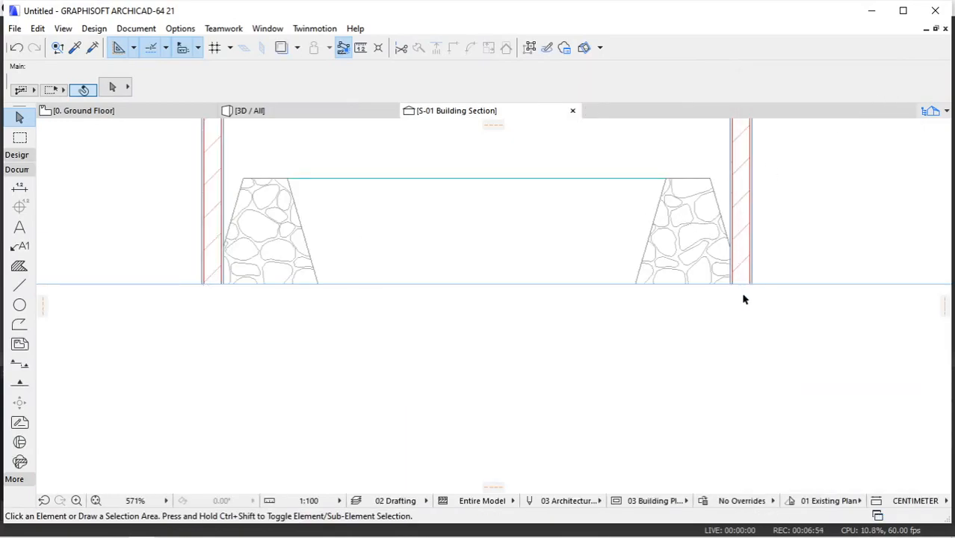
Check the foundation beams against the walls with the Profile Manager reopened, and open PAS. PONDASI BATU KALI for editing again
left_click(180, 29)
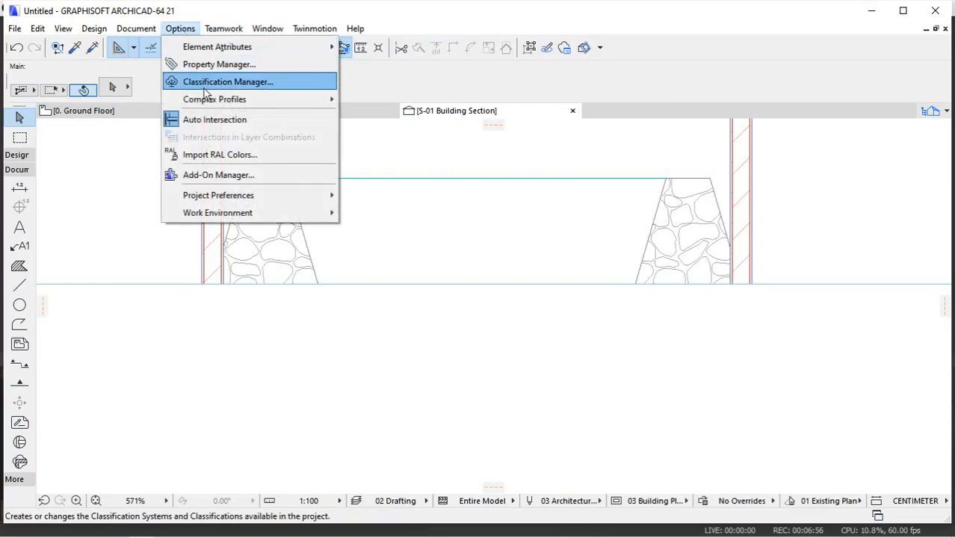
mouse_move(205, 97)
left_click(385, 95)
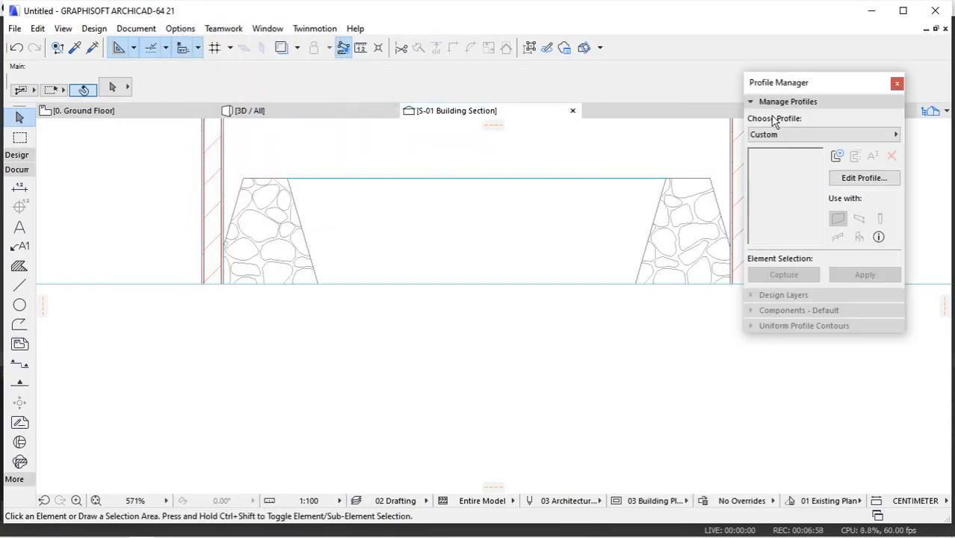
left_click(780, 135)
left_click(586, 280)
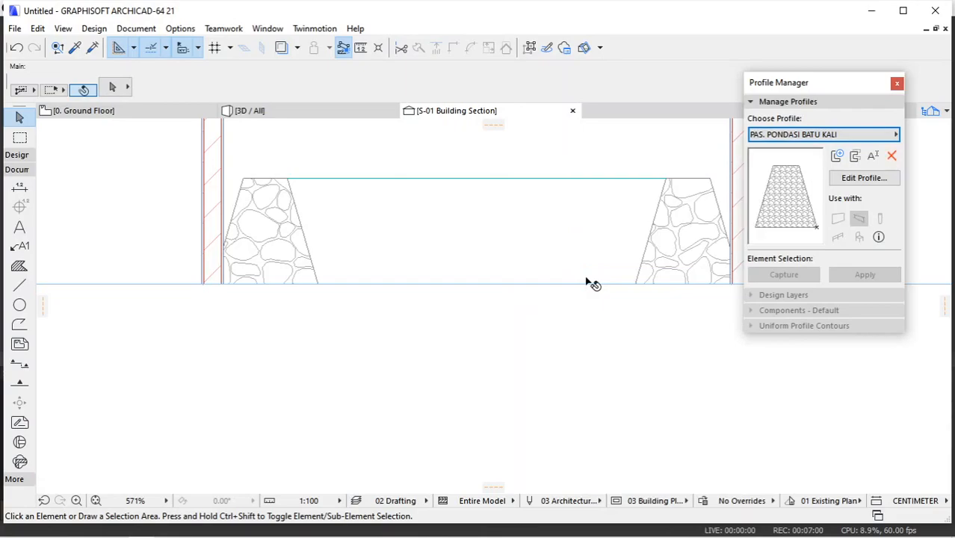
left_click_drag(820, 90, 491, 93)
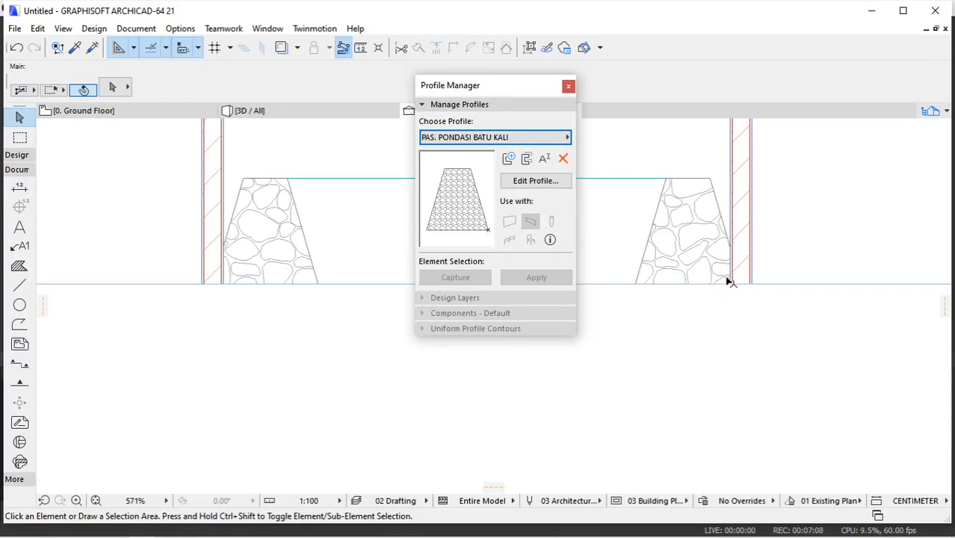
left_click(674, 236)
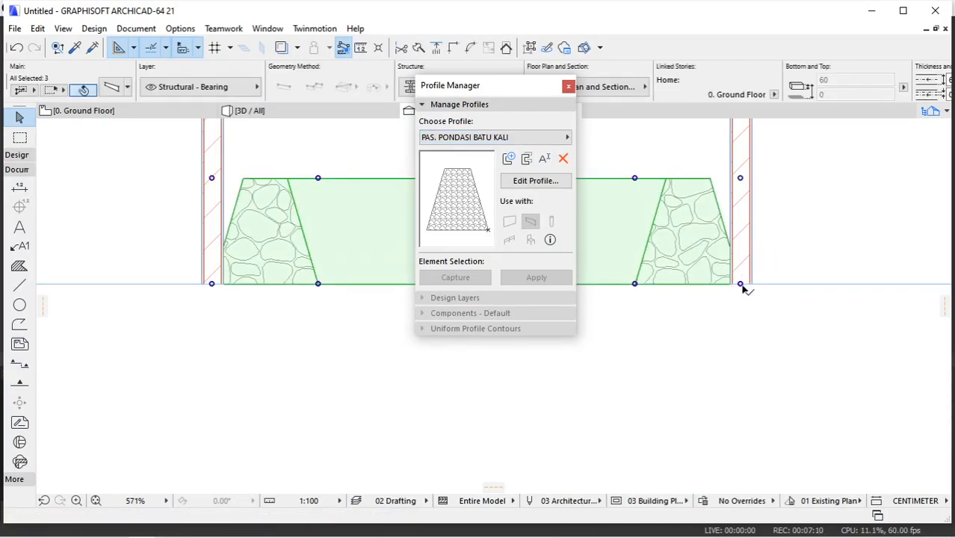
left_click(798, 221)
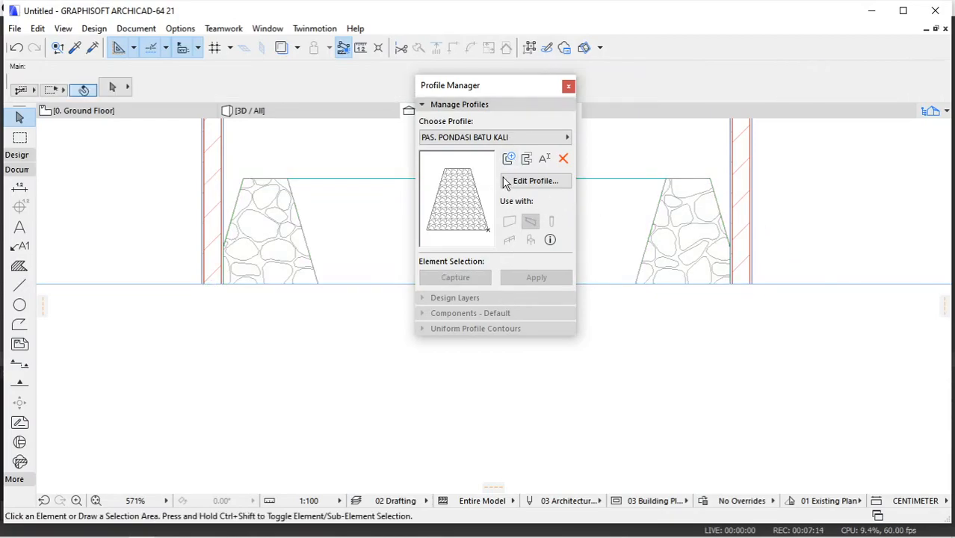
left_click(535, 181)
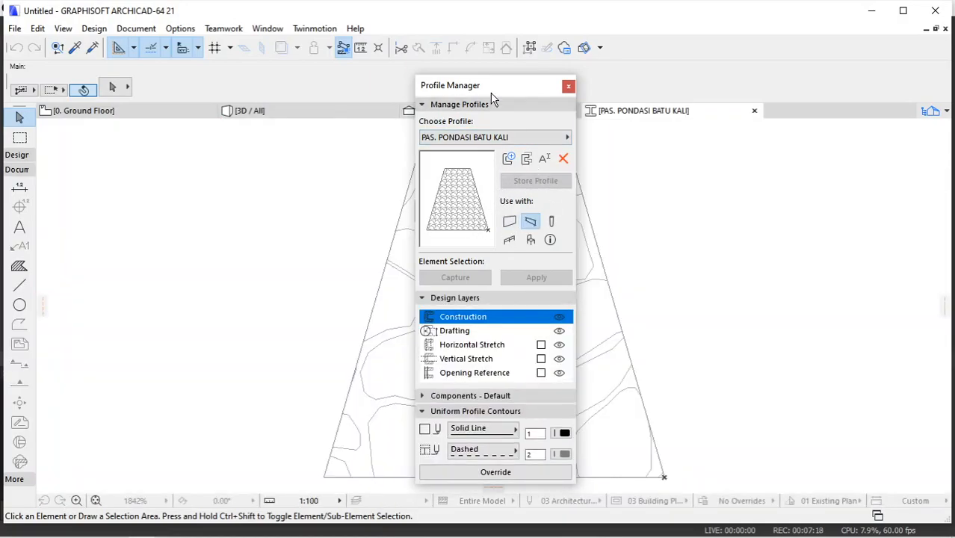
Move the stone fill so the midpoint of its bottom edge sits on the profile origin
left_click_drag(492, 99, 873, 79)
scroll(427, 236, "down", 3)
scroll(436, 219, "up", 1)
left_click(438, 221)
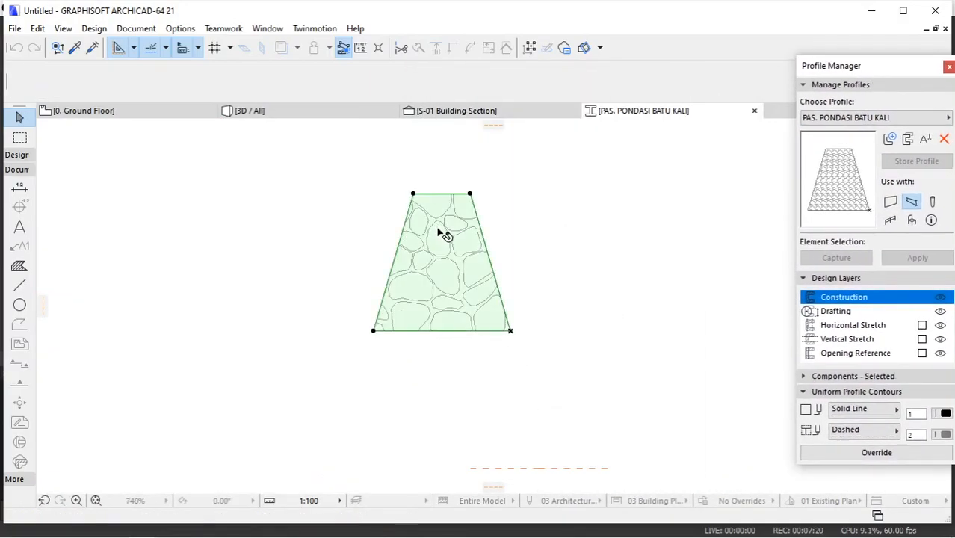
left_click(443, 331)
left_click(65, 153)
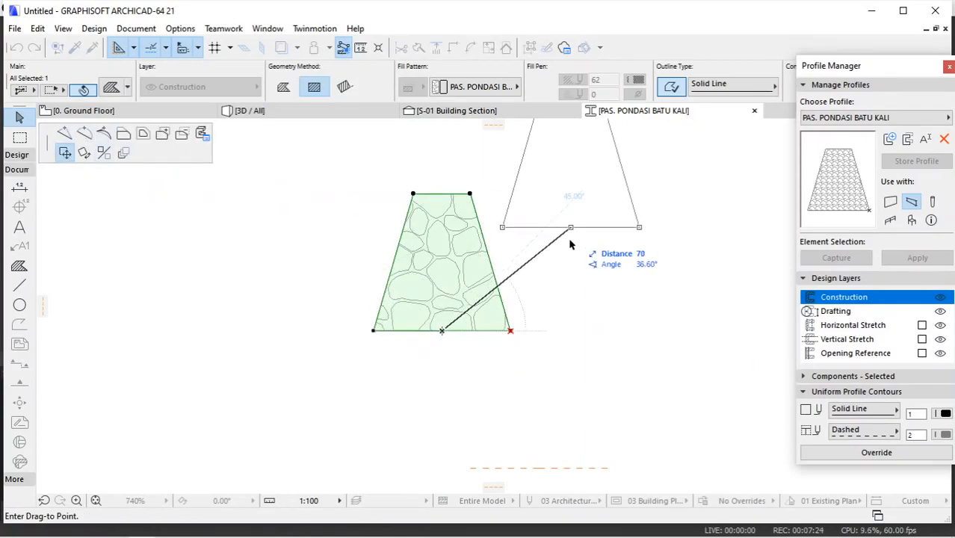
left_click(505, 339)
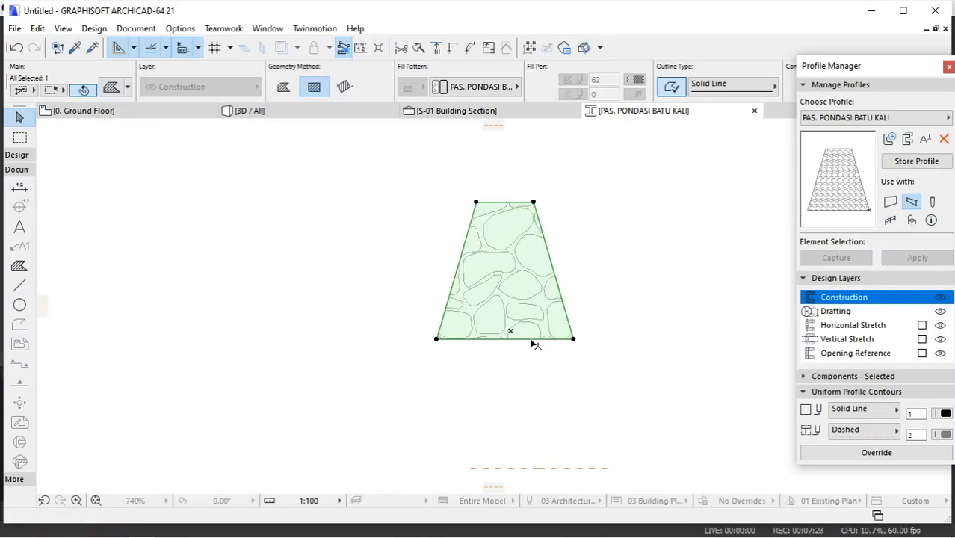
scroll(535, 344, "up", 2)
left_click(491, 337)
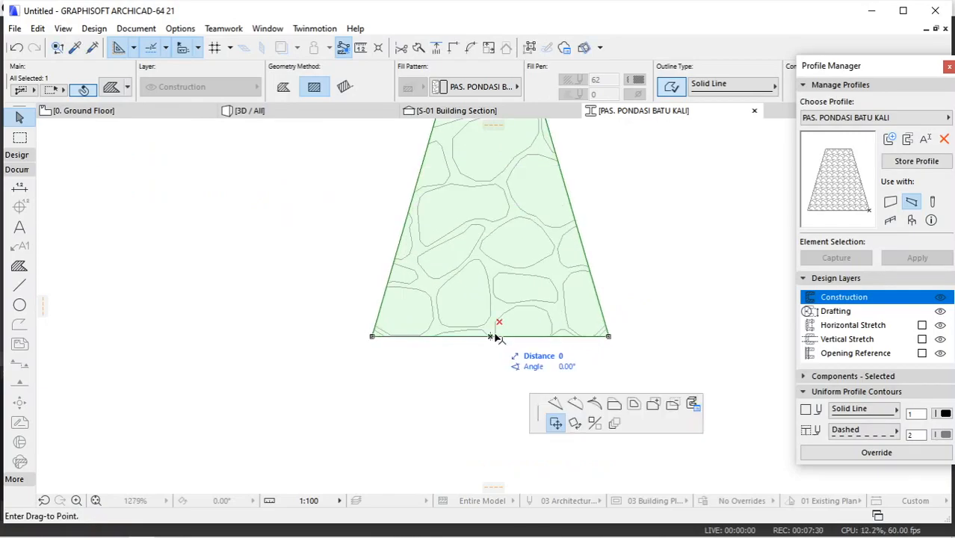
left_click(499, 322)
scroll(446, 345, "down", 3)
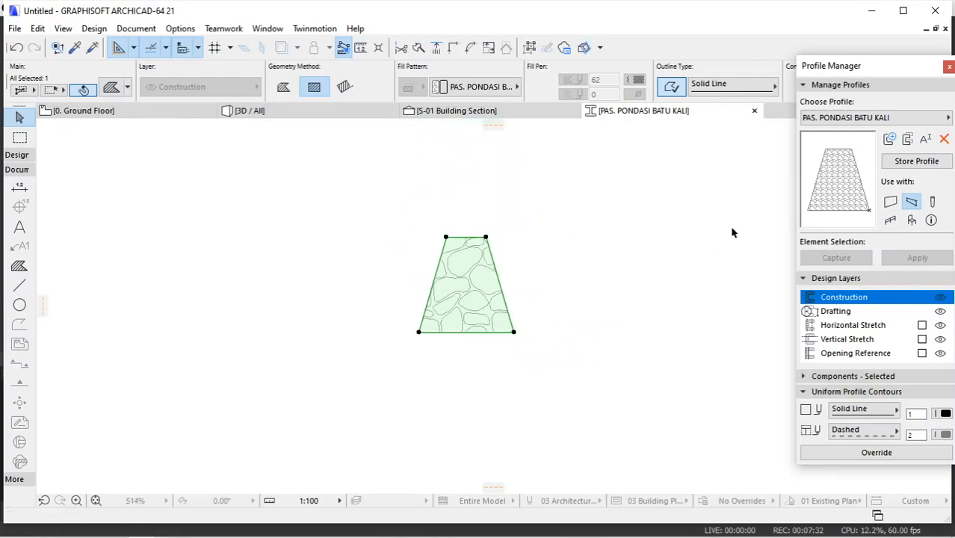
Store the edited profile and check how the foundation beams sit against the walls in the S-01 building section
left_click(901, 163)
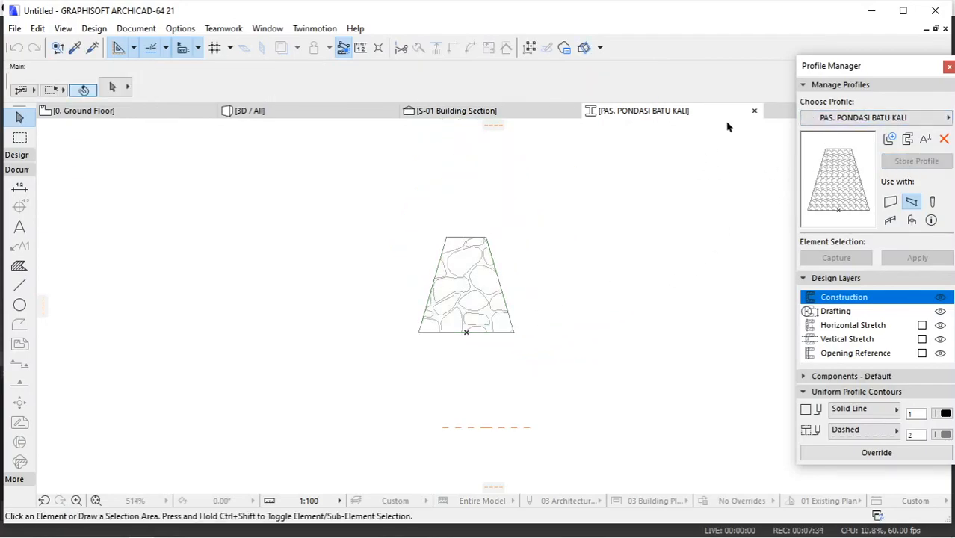
left_click(434, 111)
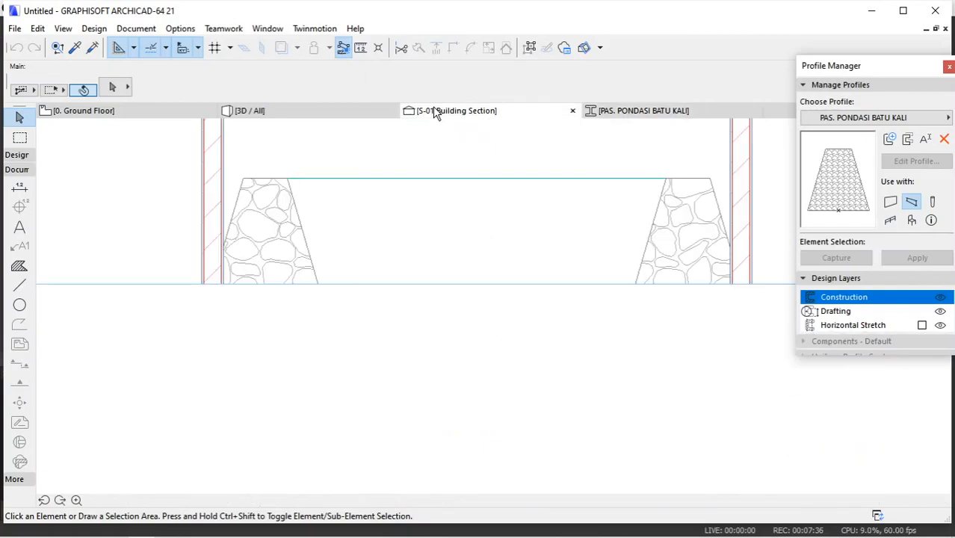
scroll(378, 240, "down", 3)
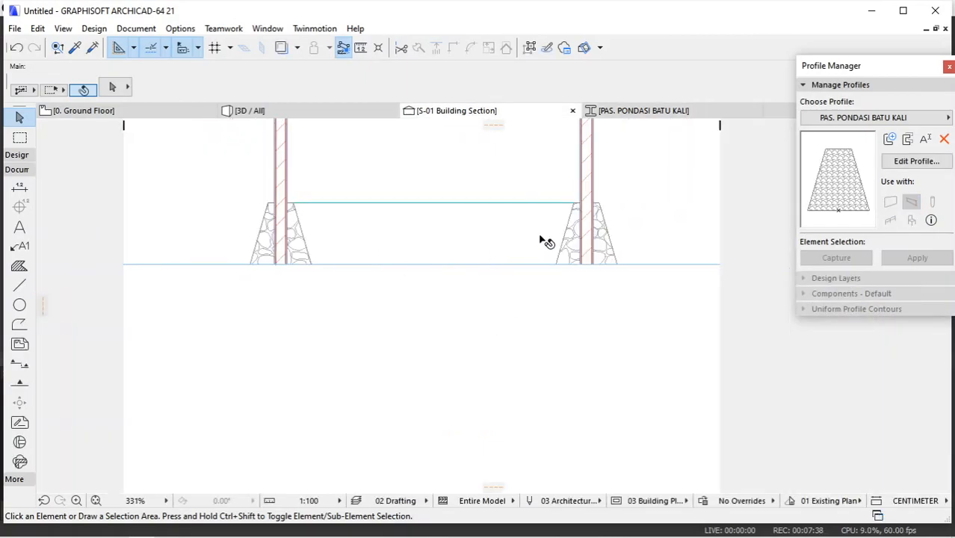
middle_click_drag(469, 283, 456, 406)
scroll(455, 402, "down", 2)
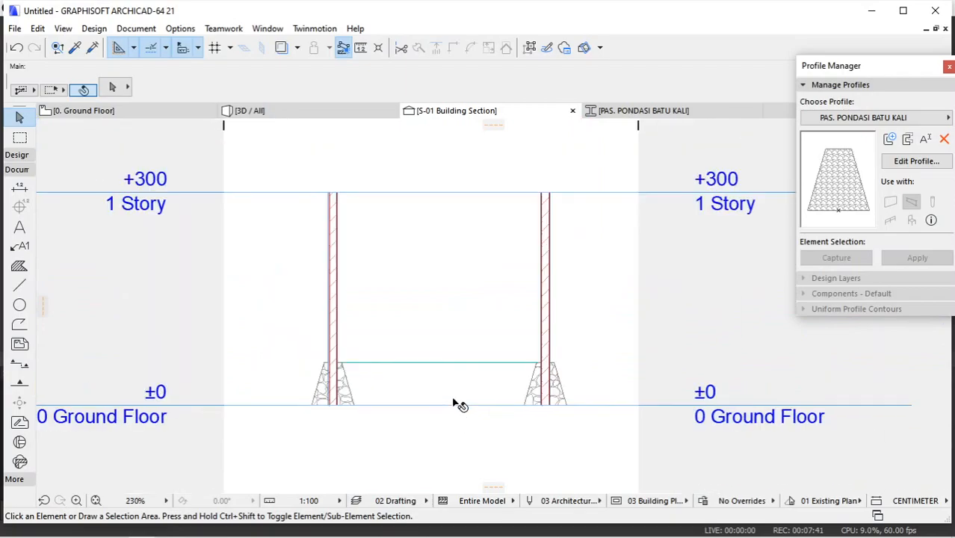
Open PAS. PONDASI BATU KALI for editing and move the stone fill so its top edge's midpoint sits on the origin
left_click(898, 169)
left_click(485, 281)
scroll(482, 340, "up", 3)
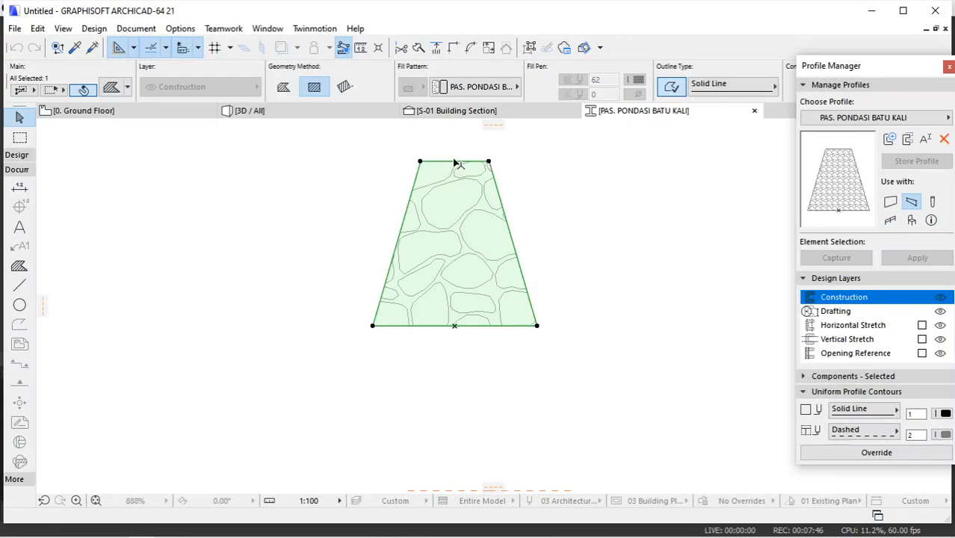
left_click(454, 162)
left_click(454, 328)
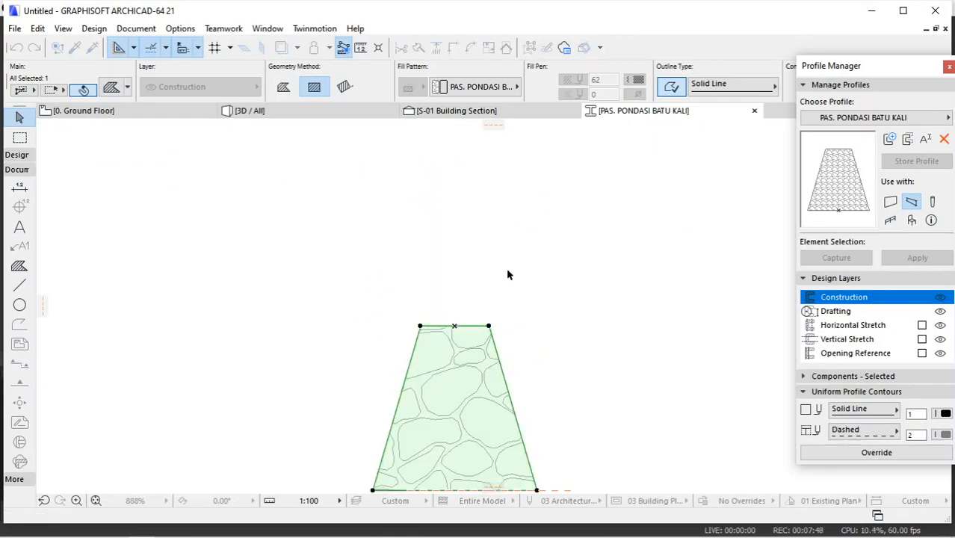
scroll(459, 215, "down", 4)
scroll(469, 305, "up", 4)
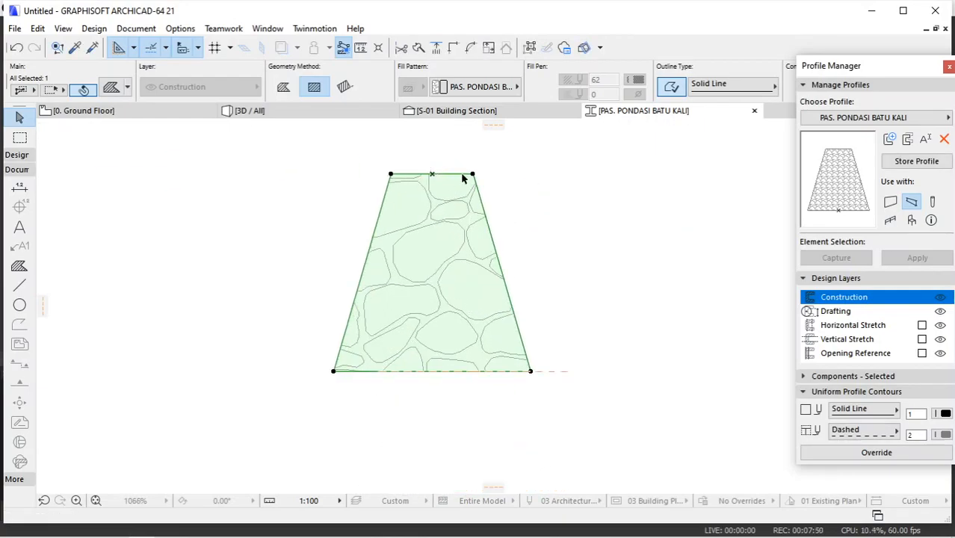
scroll(437, 203, "up", 2)
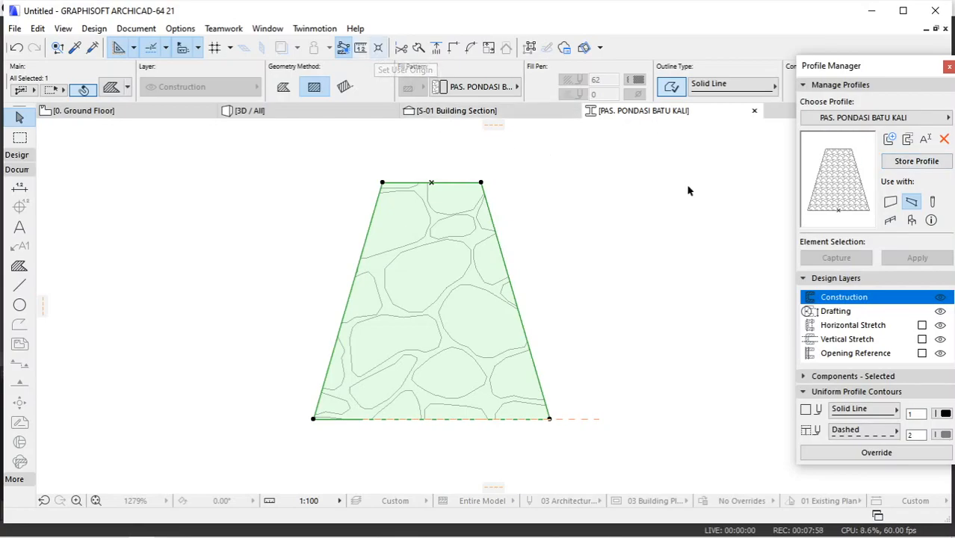
Store the top-centred profile and check the foundation beams beneath the walls in the S-01 building section
left_click(906, 162)
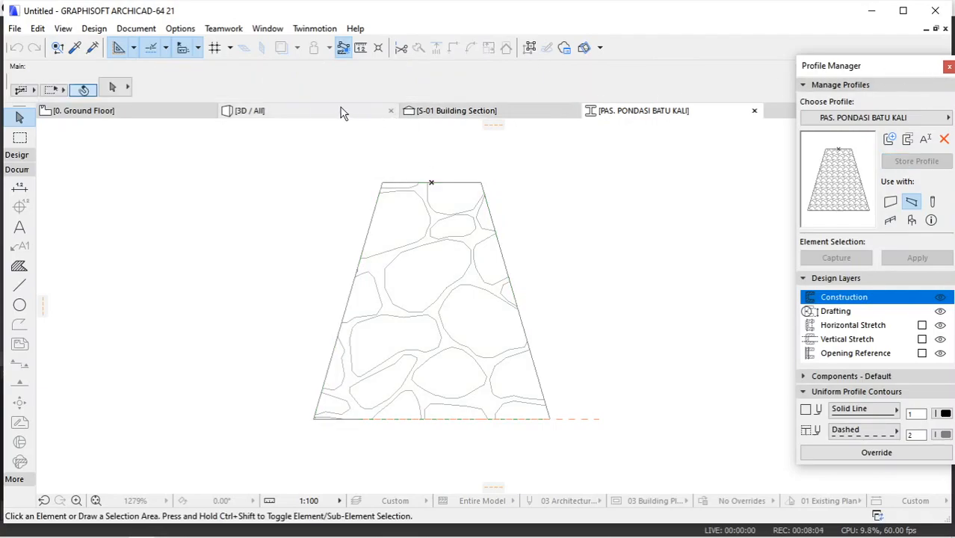
left_click(434, 112)
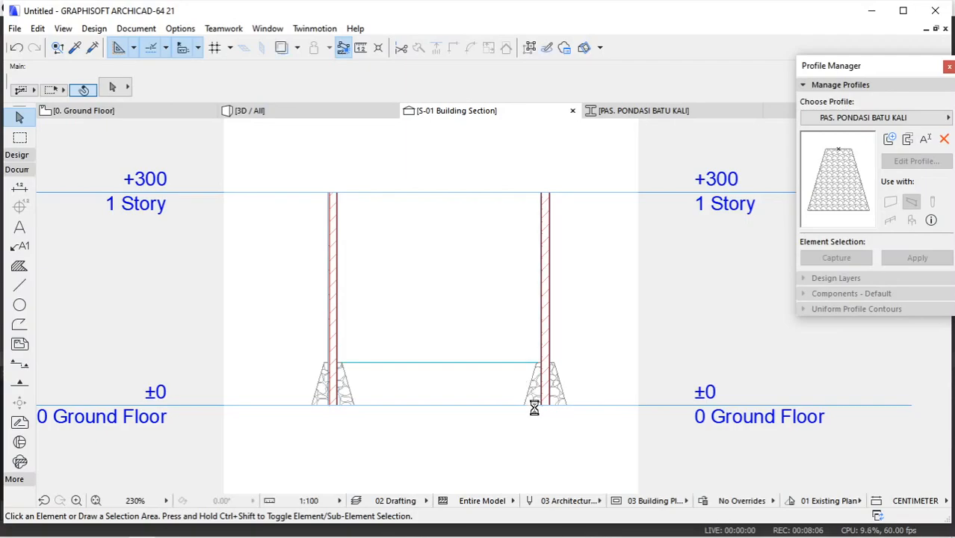
middle_click_drag(512, 415, 494, 376)
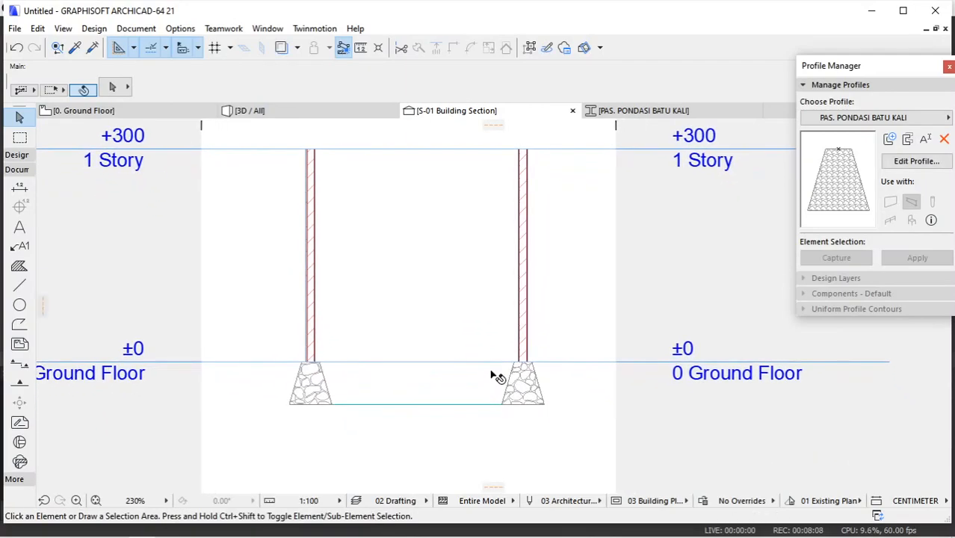